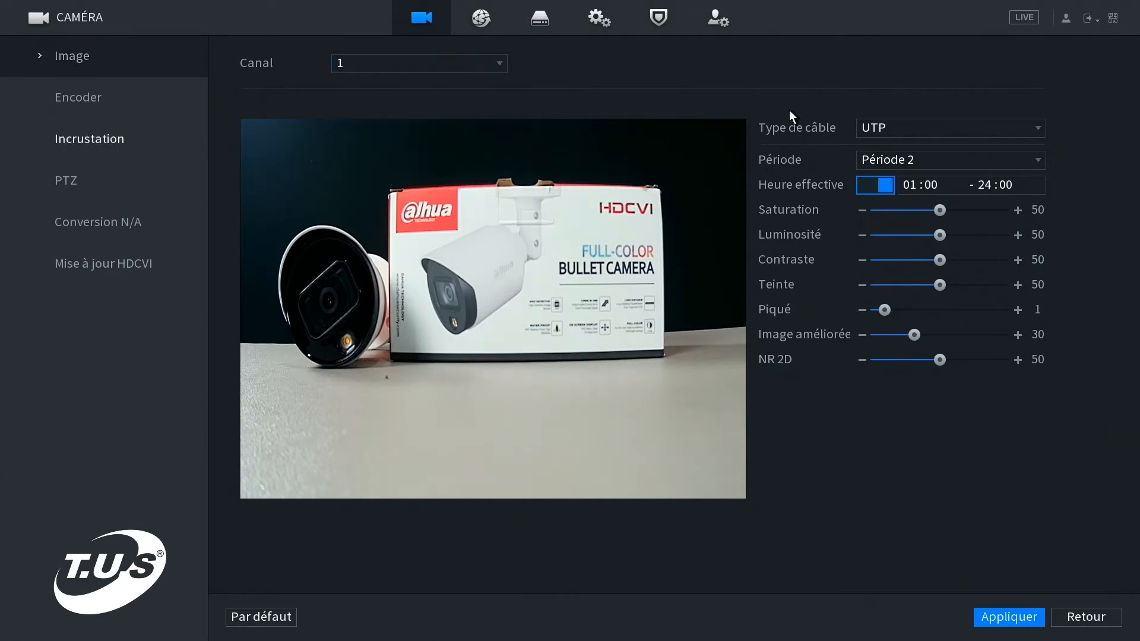
Set channel 1's cable type to Coaxial in the image settings
click(870, 129)
click(870, 145)
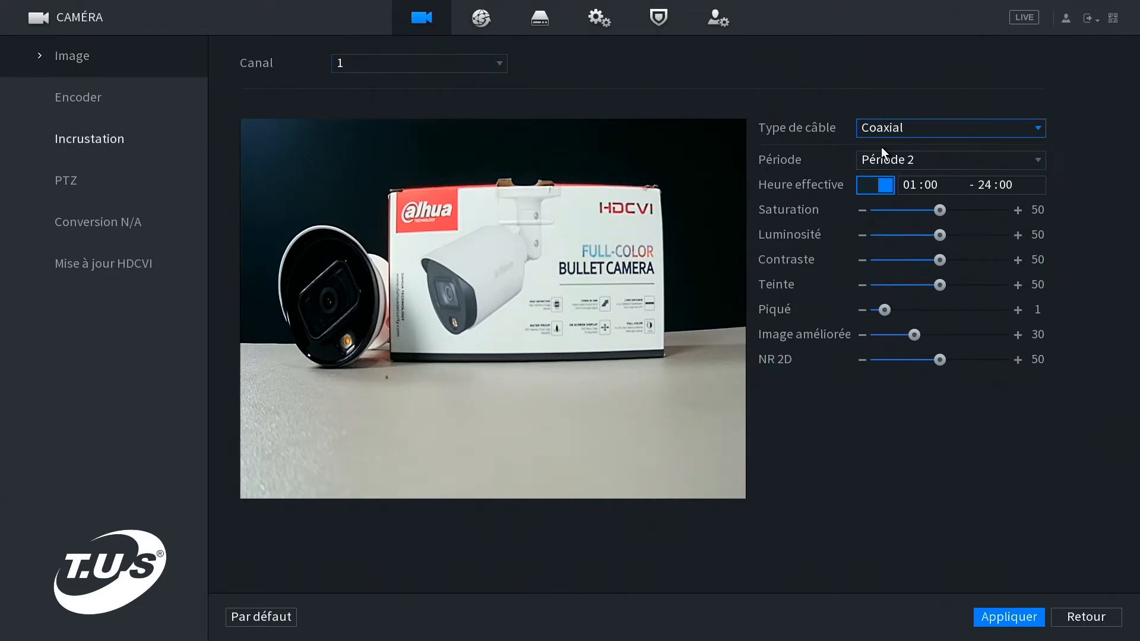
click(878, 131)
click(872, 158)
click(872, 127)
click(874, 143)
Inspect the image settings and effective hours of Période 1, and return to Période 2
click(885, 162)
click(881, 181)
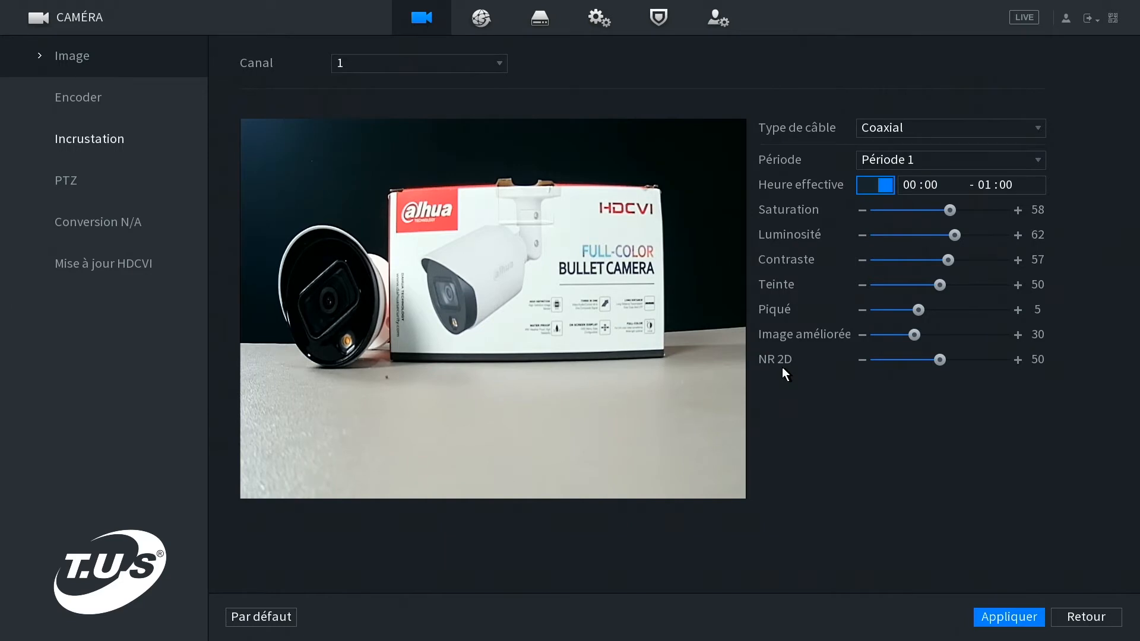
click(928, 191)
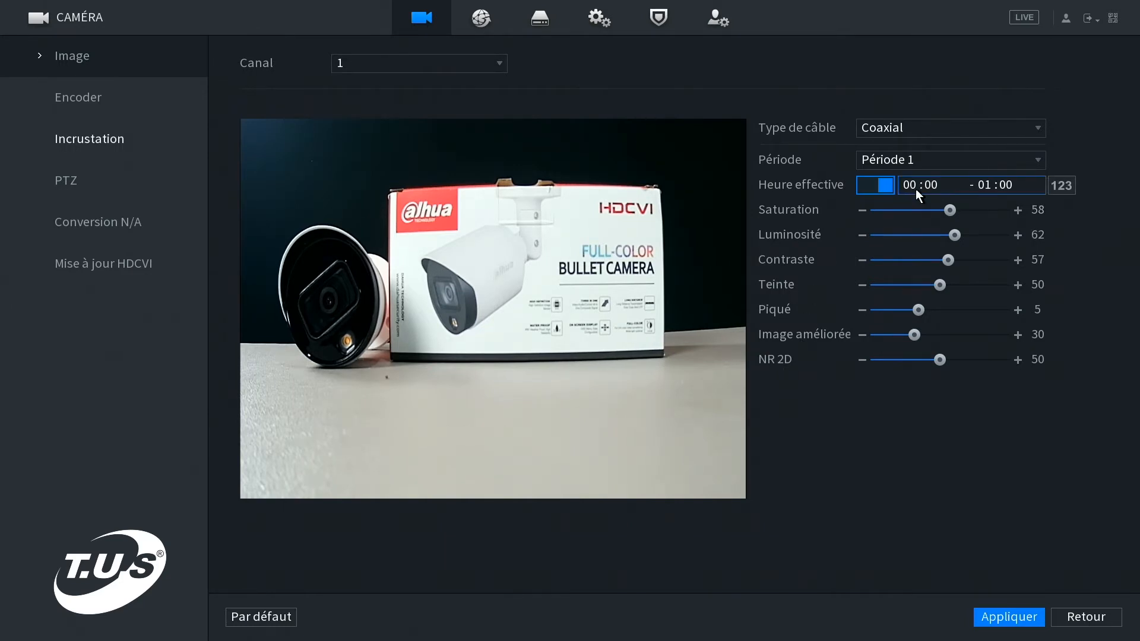
click(982, 188)
click(942, 162)
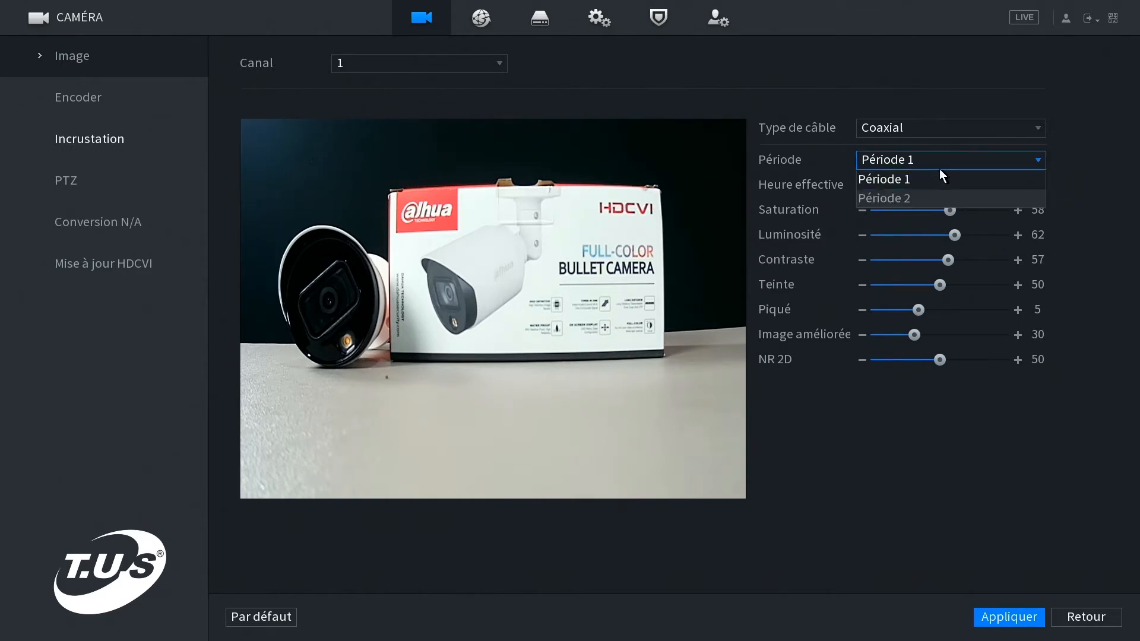
click(882, 198)
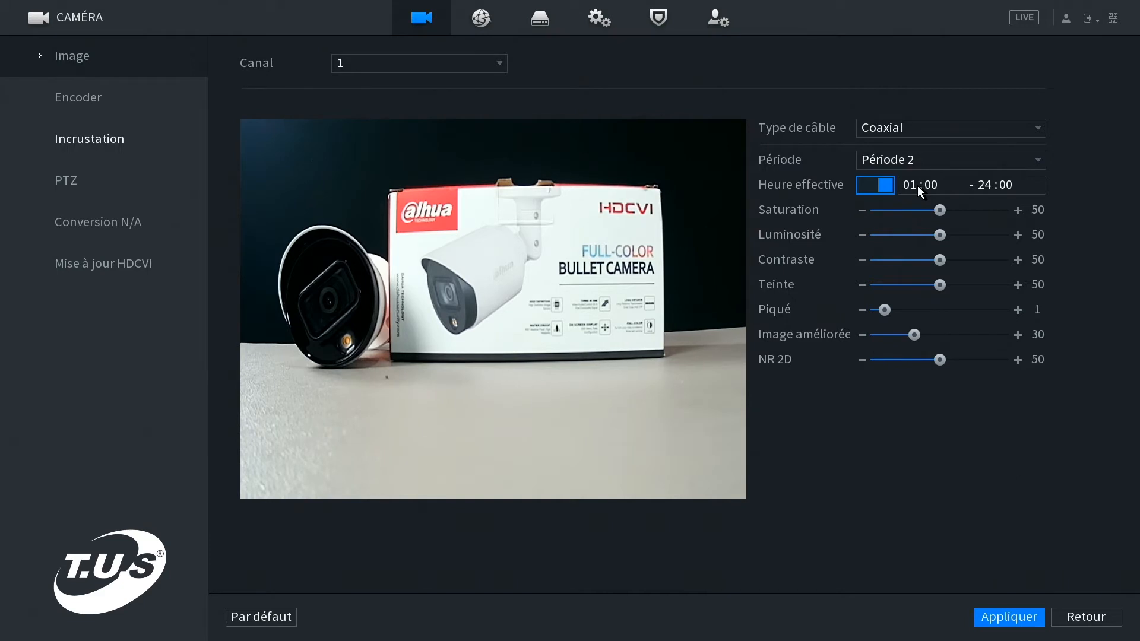
Open the encoder settings for channel 1 and select AI Codec as the main stream's coding strategy
click(79, 100)
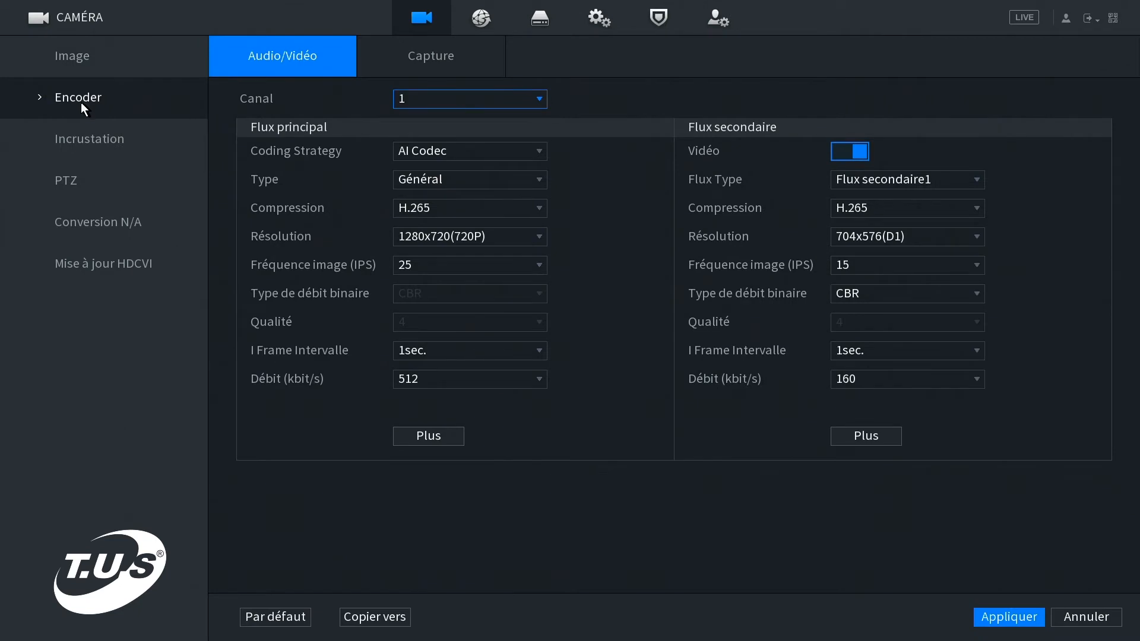
click(459, 106)
click(420, 119)
click(399, 151)
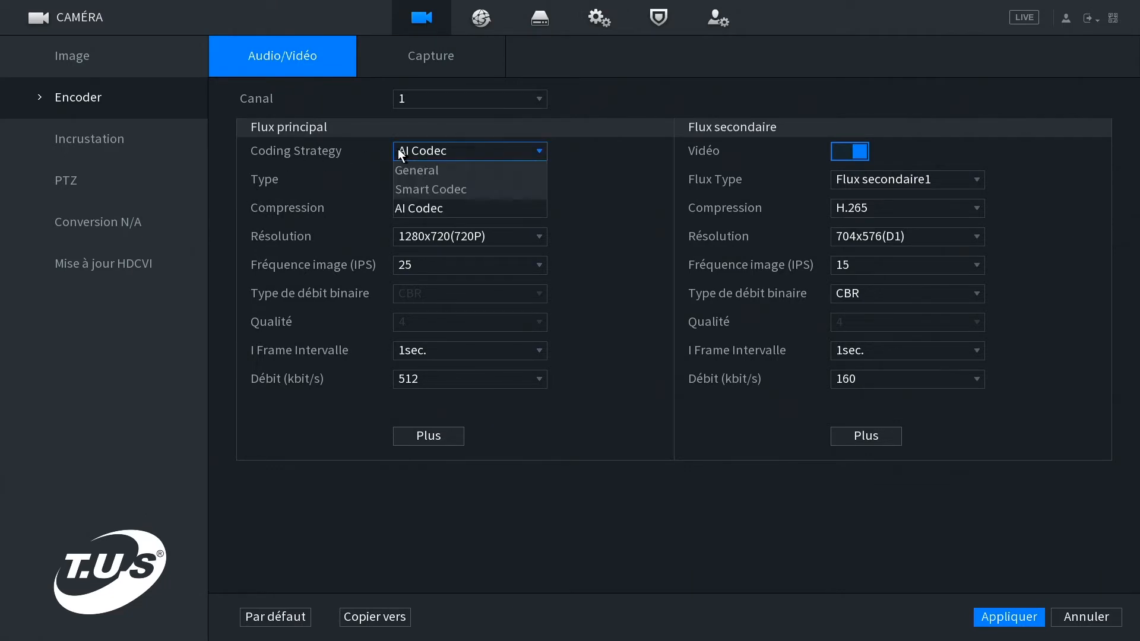
click(423, 209)
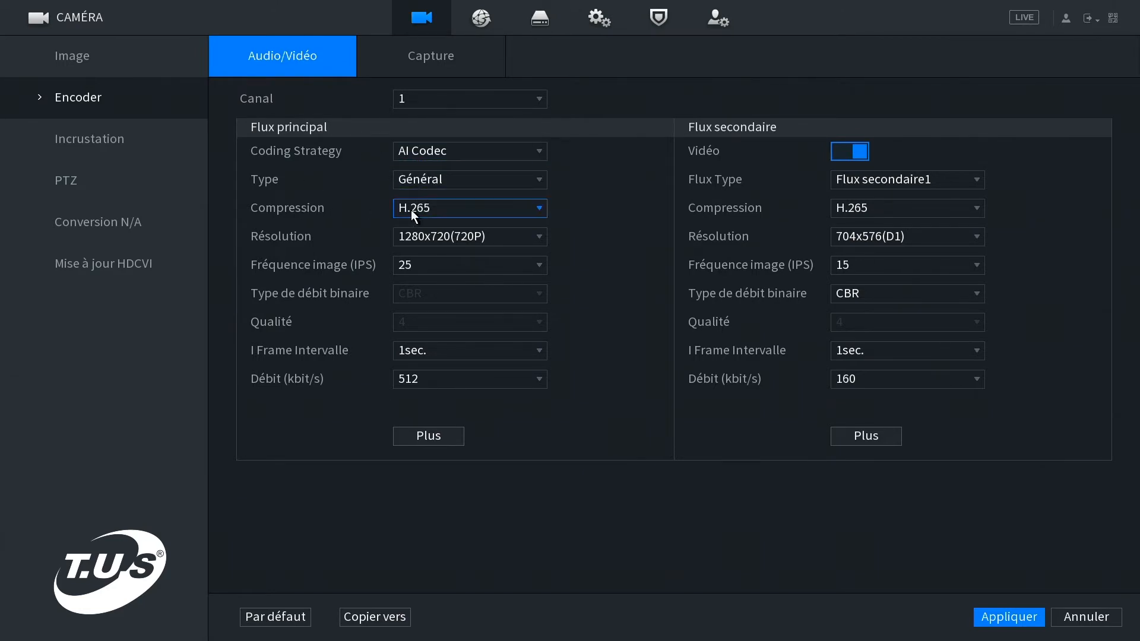
Try Smart Codec as the main stream's coding strategy and switch it back to AI Codec
click(416, 153)
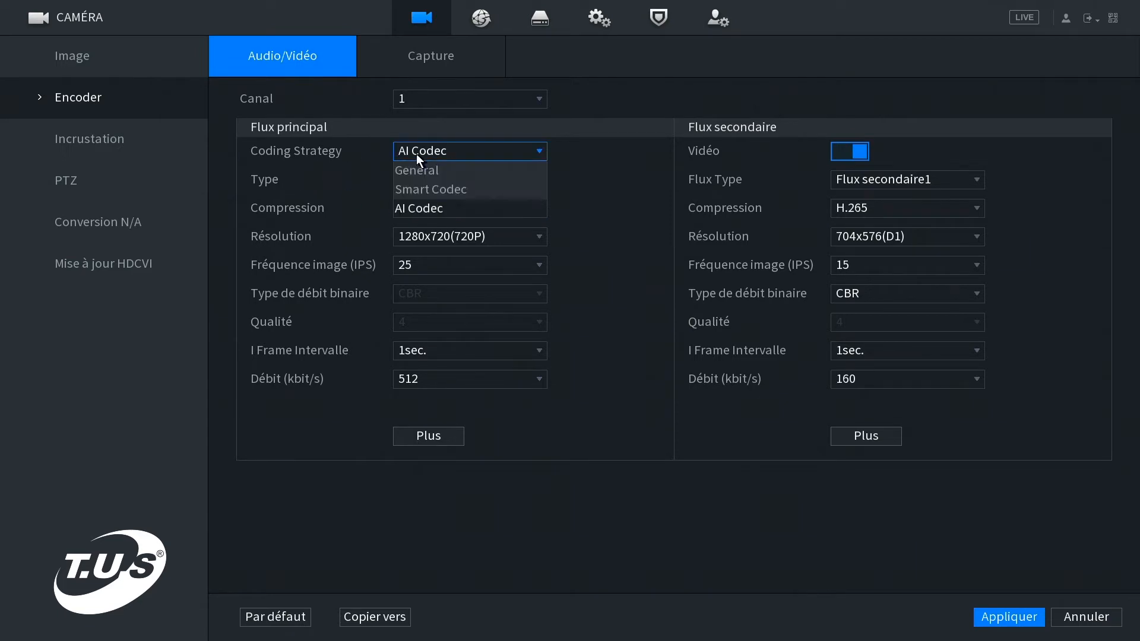
click(415, 187)
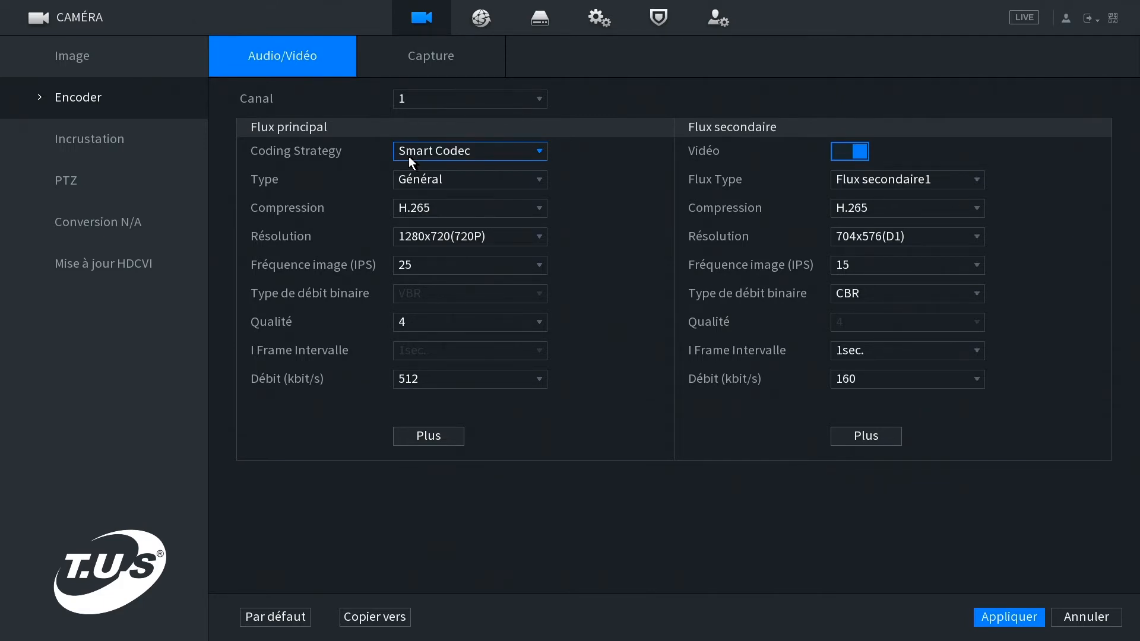
click(435, 261)
click(439, 266)
click(421, 153)
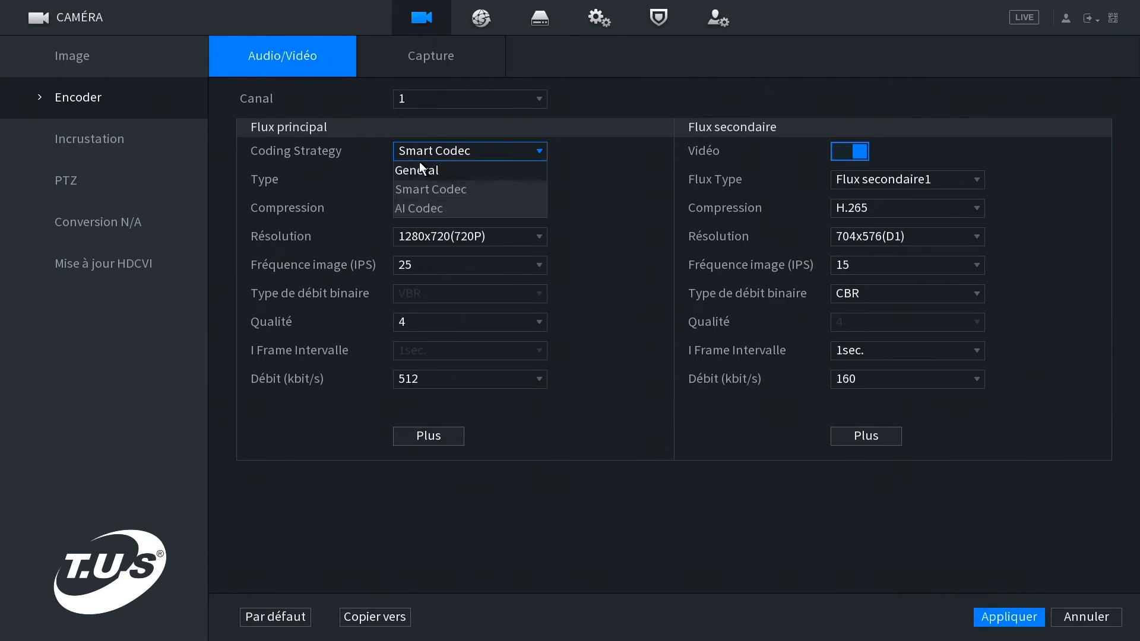
click(408, 208)
Select H.265 compression for the main stream and check its resolution and frame rate options
click(423, 204)
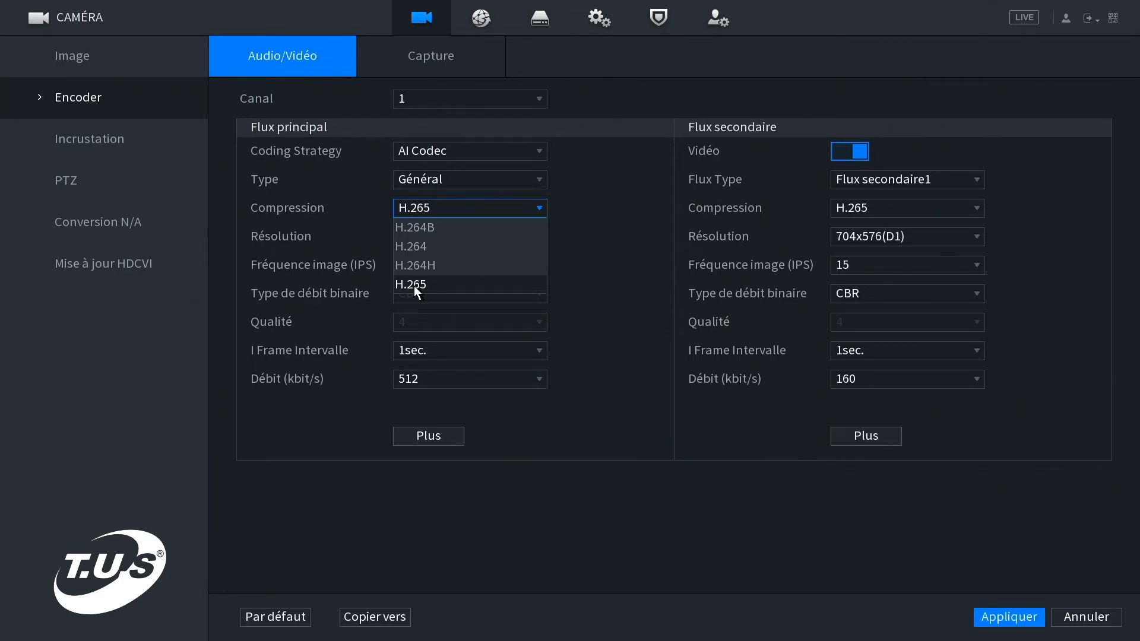
click(414, 286)
click(424, 234)
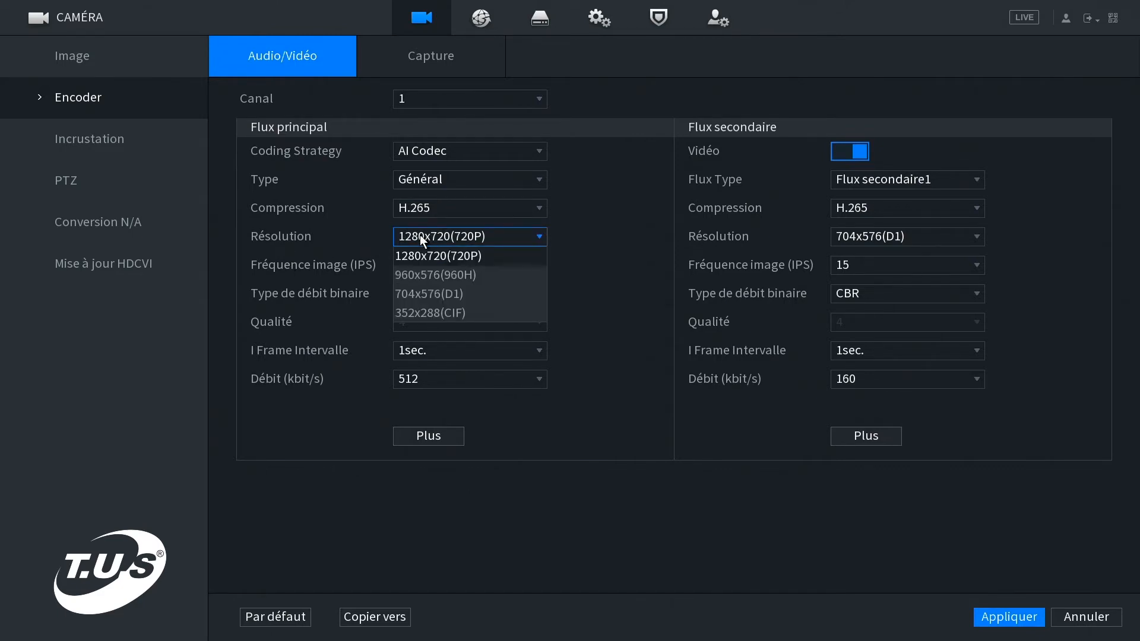
click(426, 242)
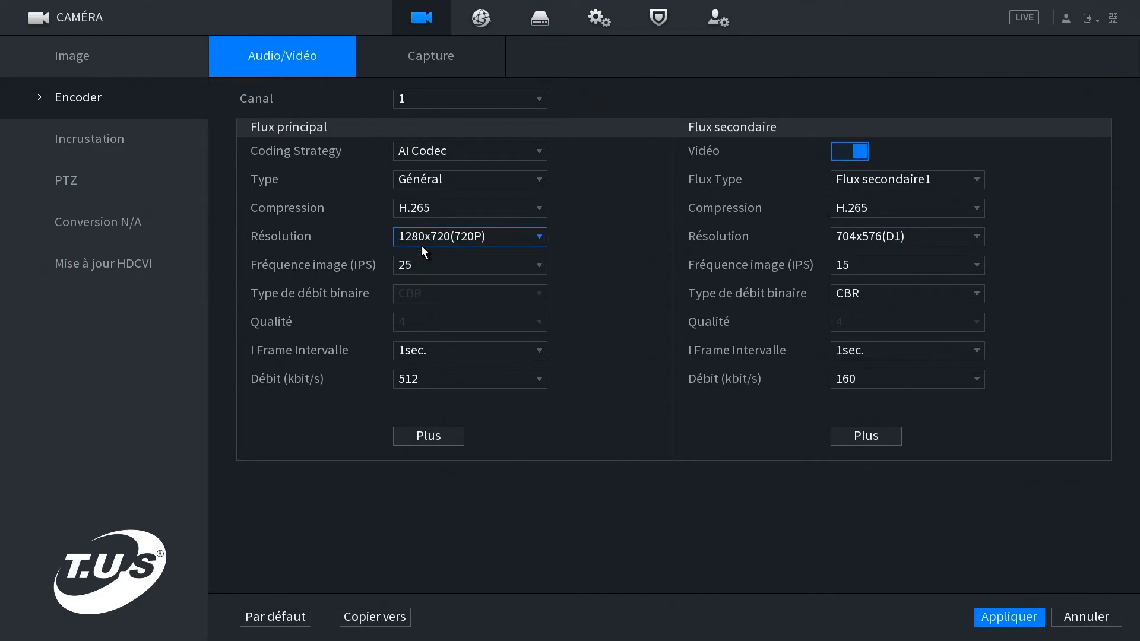
click(411, 268)
click(409, 269)
Check the secondary stream's bit rate types, and switch the main stream's coding strategy to General and back to AI Codec
click(856, 296)
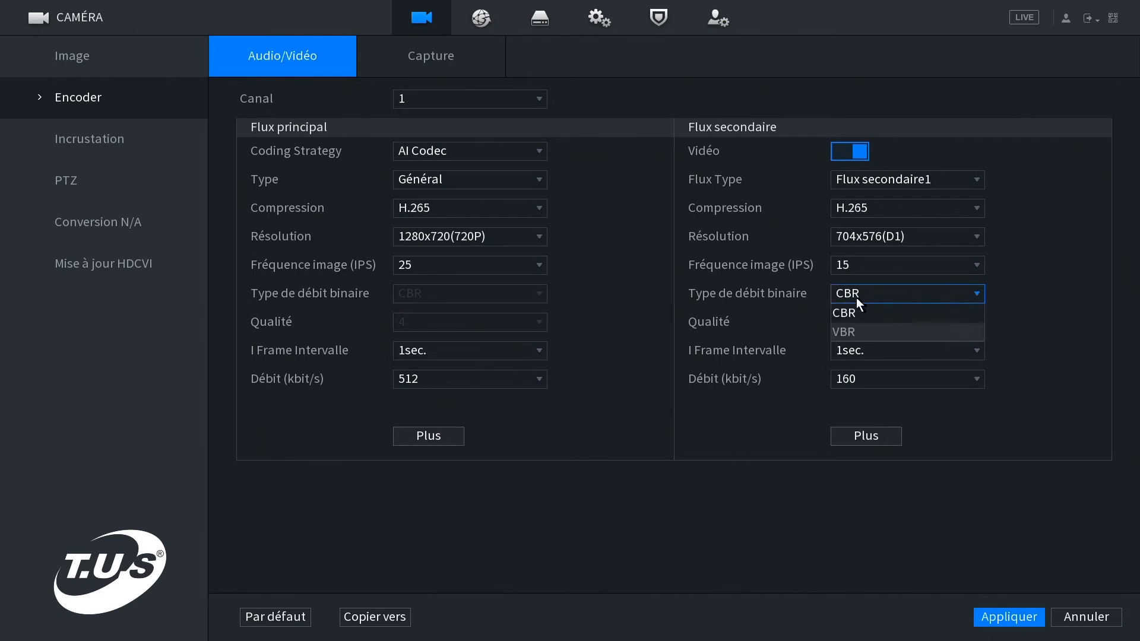
click(477, 294)
click(415, 151)
click(411, 167)
click(414, 154)
click(417, 209)
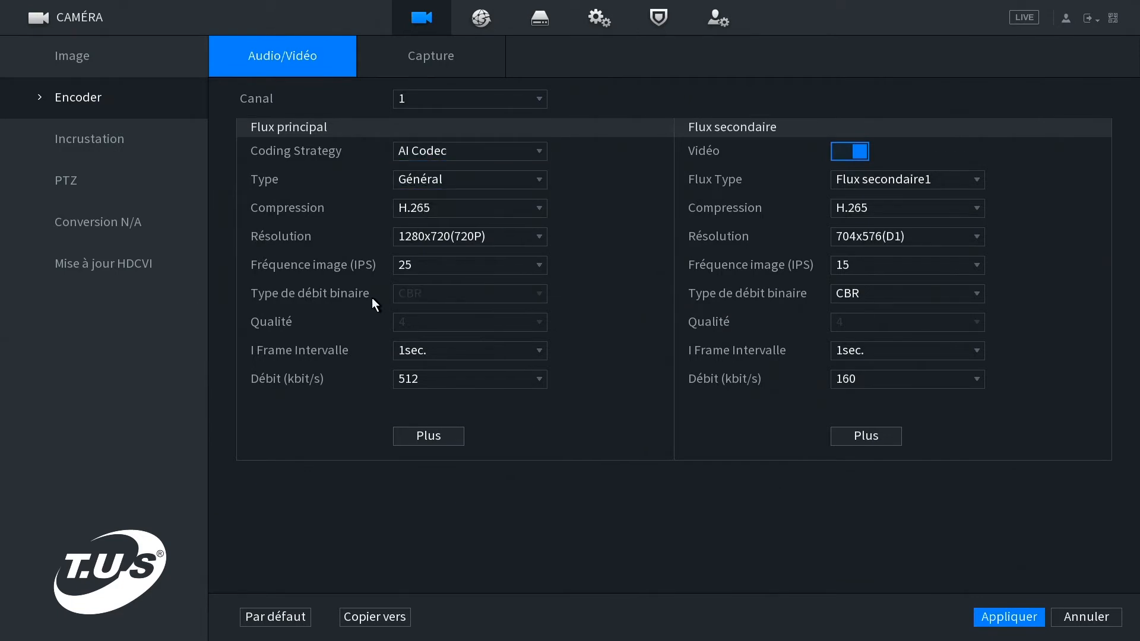
Try General coding with a VBR bit rate type on the main stream, and return its coding strategy to AI Codec
click(405, 150)
click(404, 170)
click(428, 291)
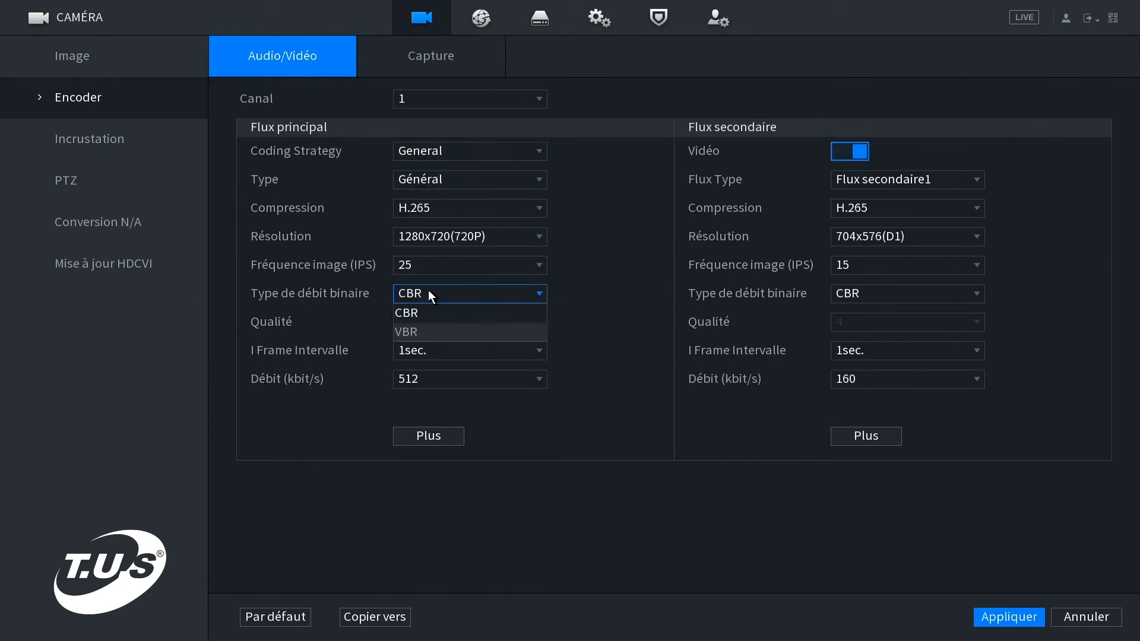
click(409, 333)
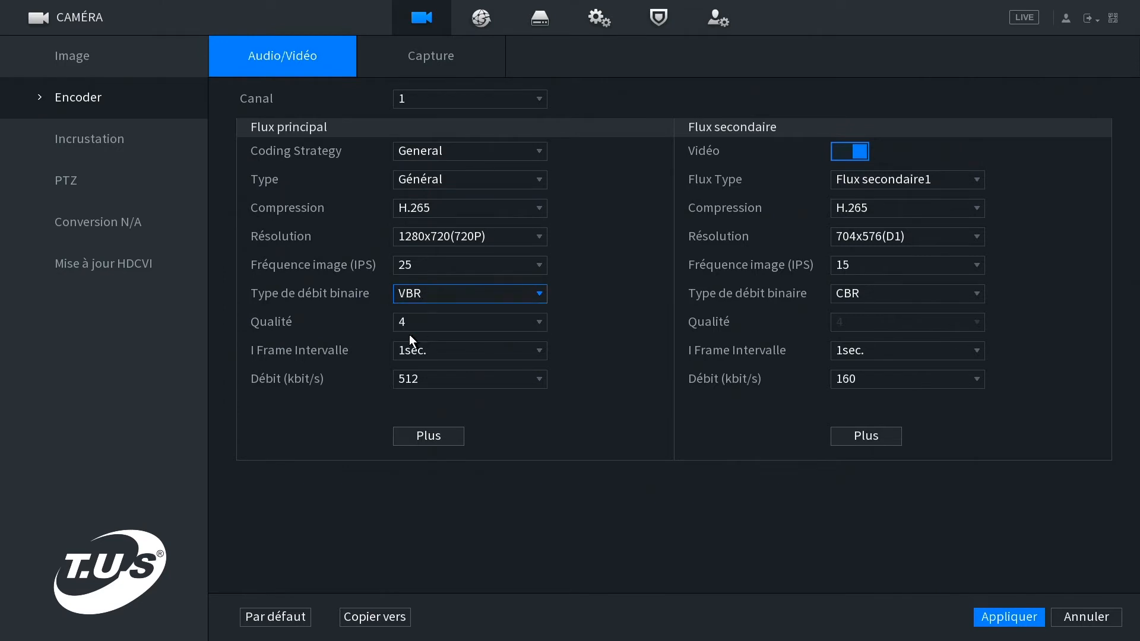
click(425, 154)
click(409, 209)
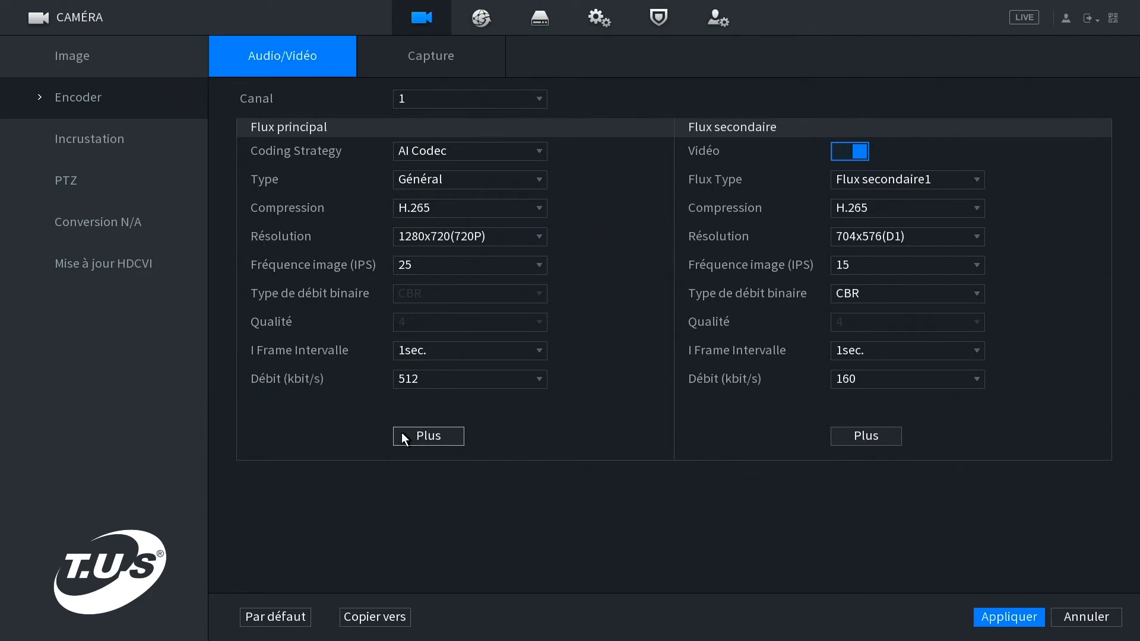
Check the main stream's bit rate options and set its audio source to Local in the additional settings
click(416, 381)
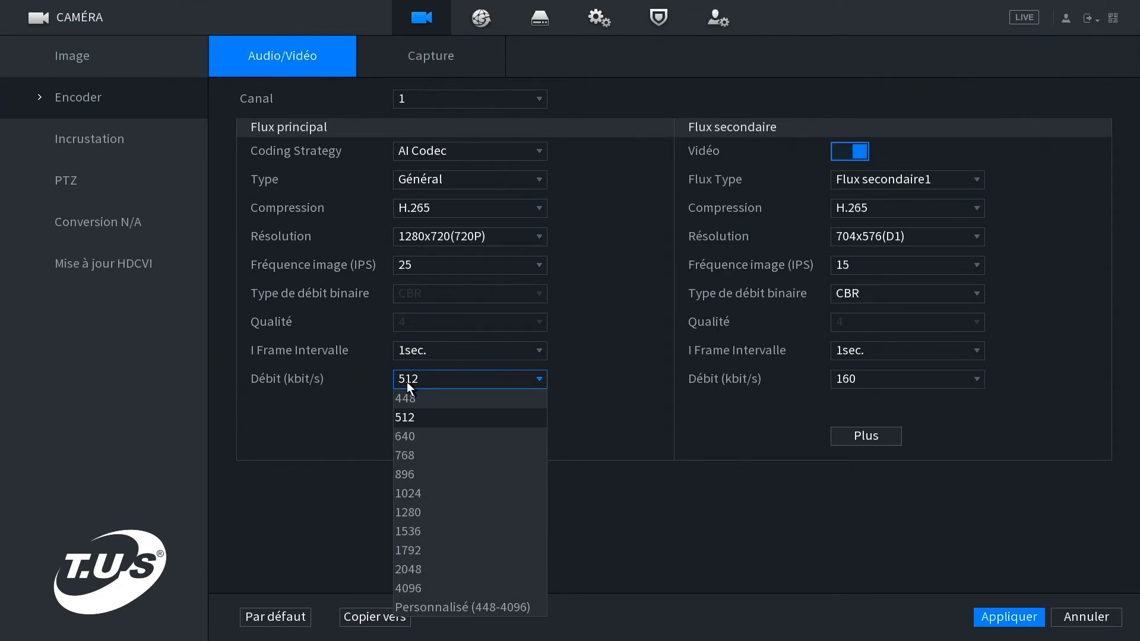
click(407, 383)
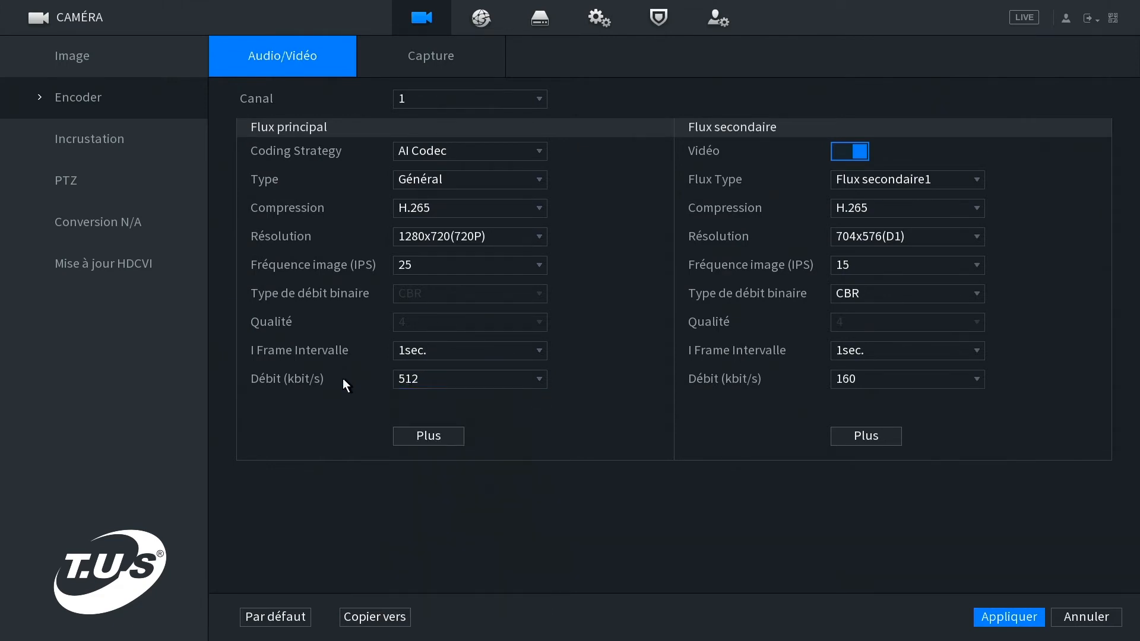
click(423, 441)
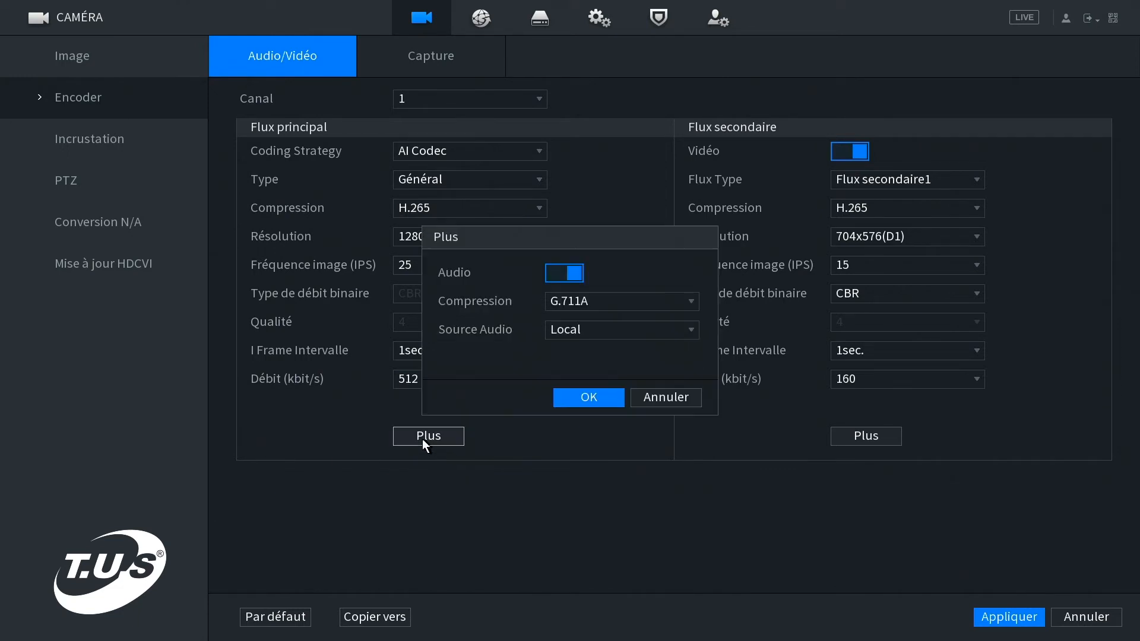
click(568, 329)
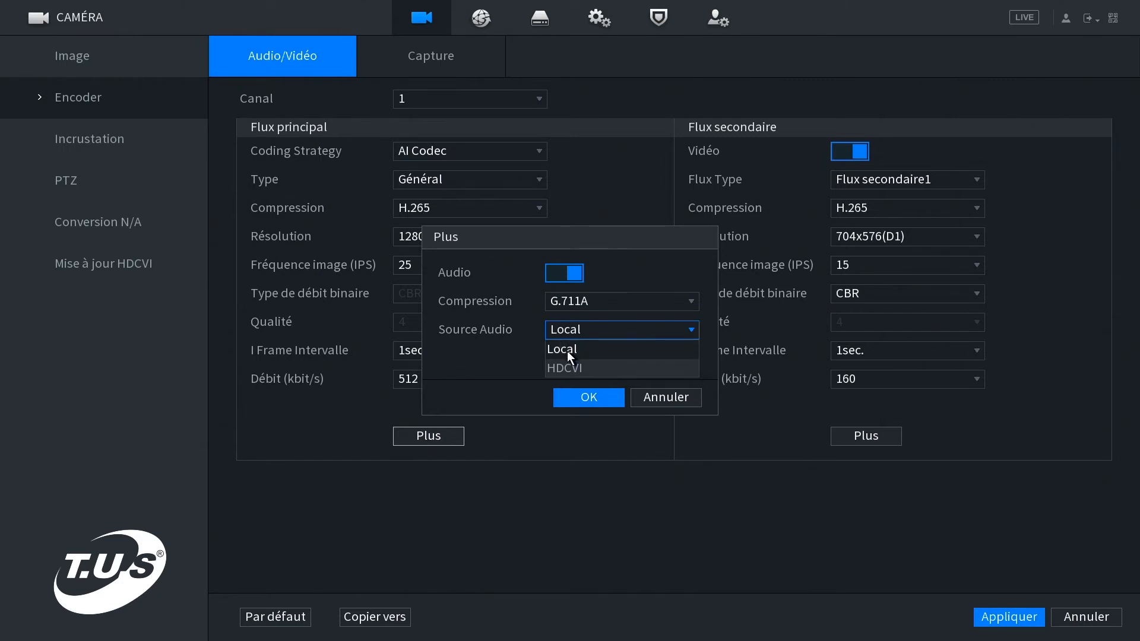
click(567, 351)
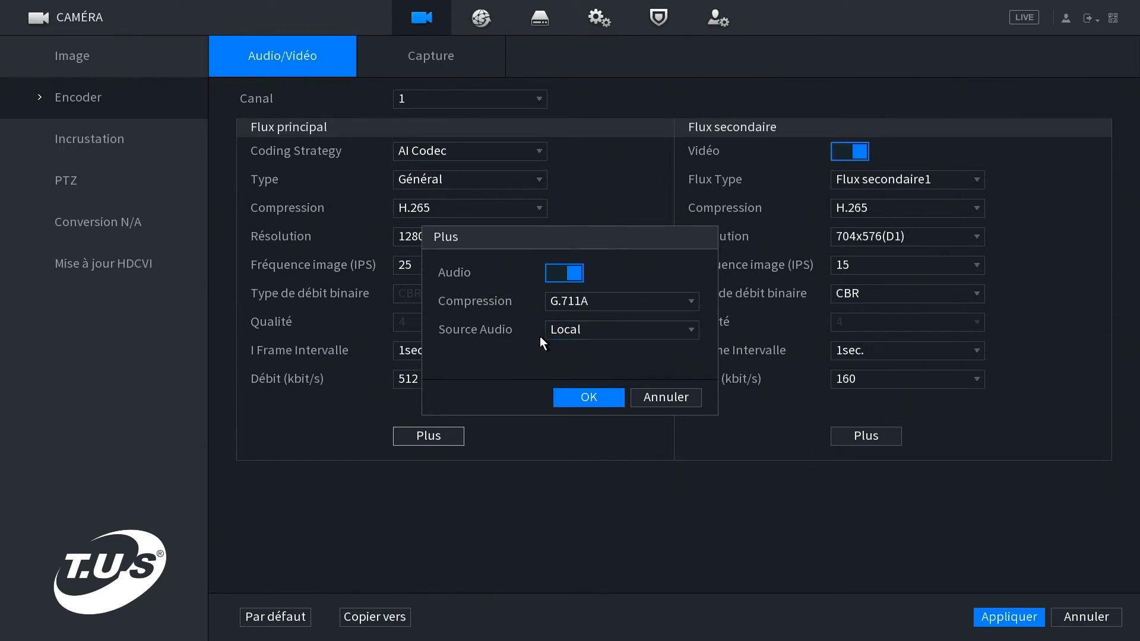
click(584, 399)
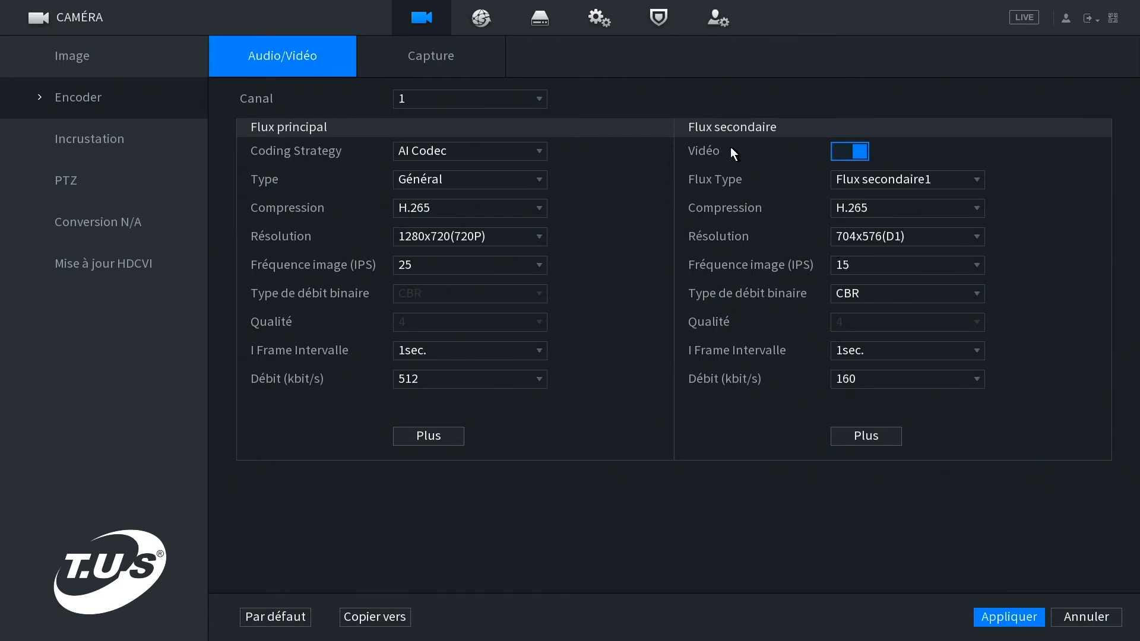
Set the secondary stream's audio source to HDCVI in its additional settings
click(867, 437)
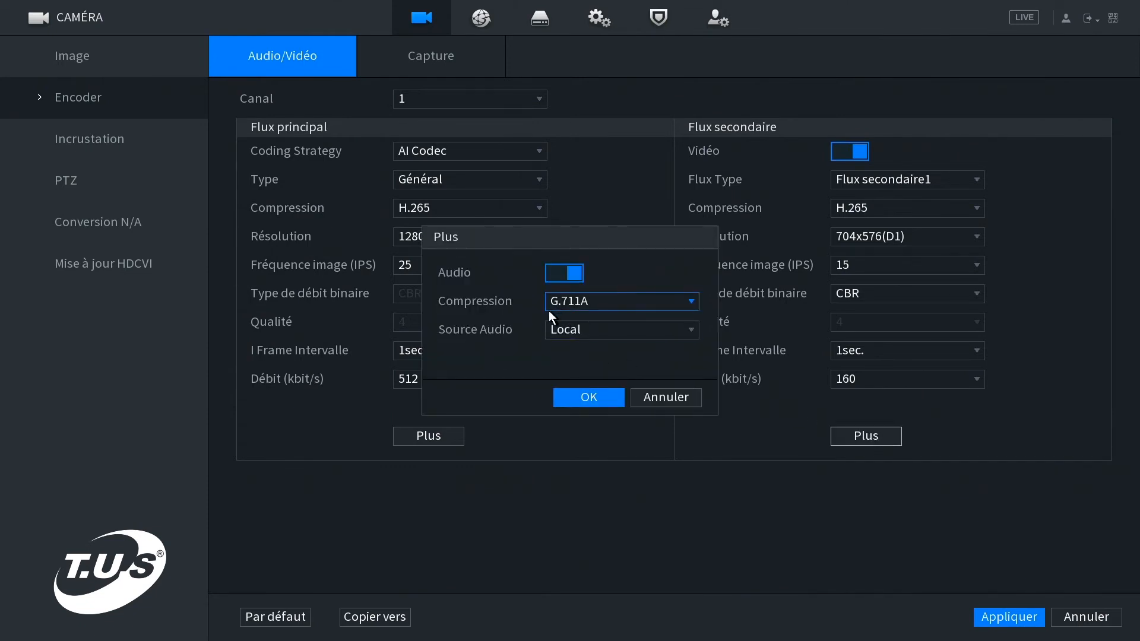
click(573, 331)
click(569, 368)
click(604, 396)
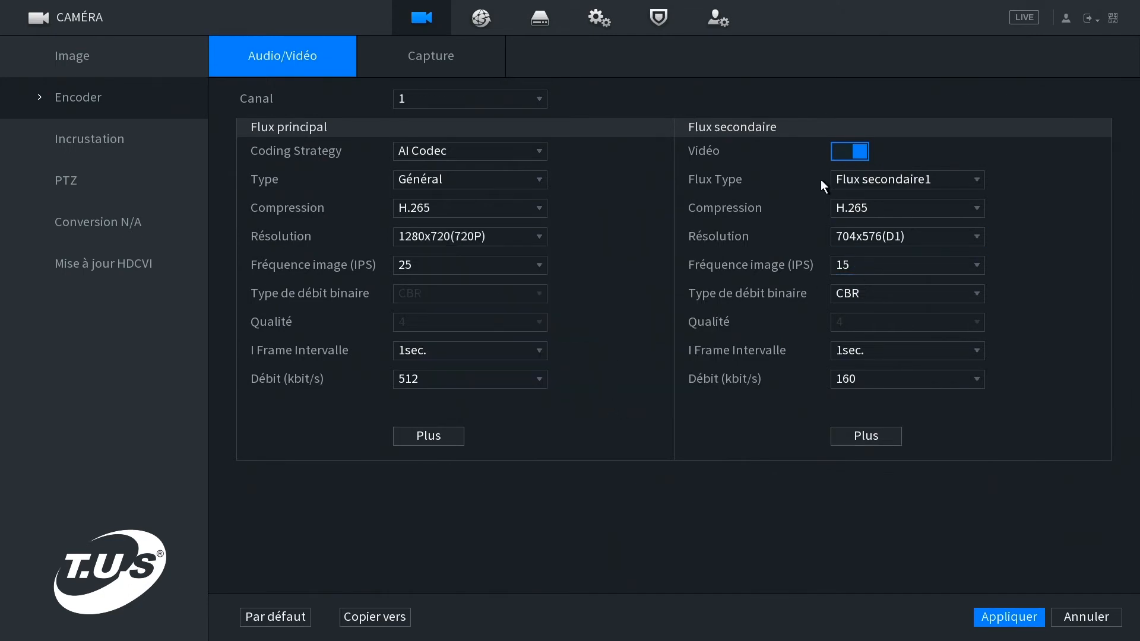
Check the secondary stream's compression options and select CBR as its bit rate type
click(879, 216)
click(879, 217)
click(863, 293)
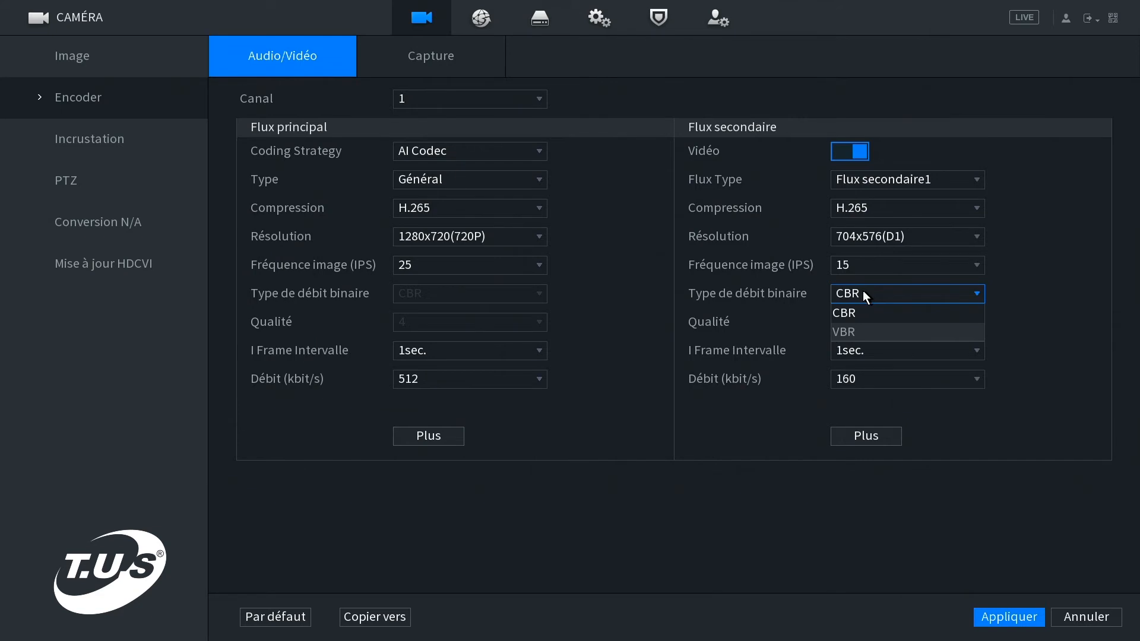
click(846, 313)
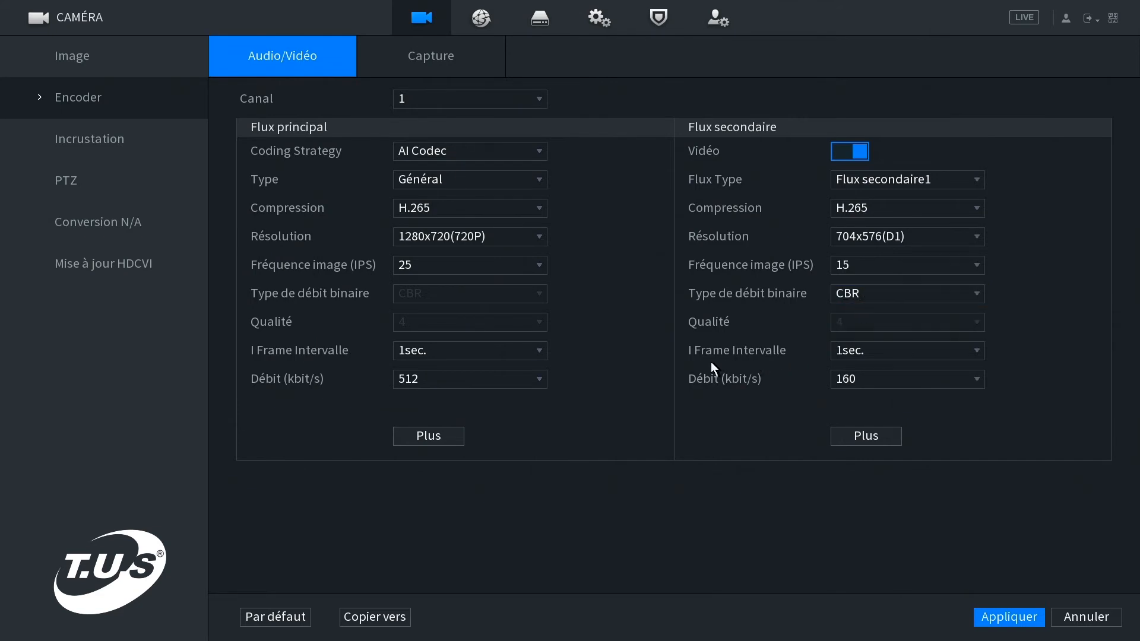
Set the secondary stream's I frame interval to 1 sec
click(853, 356)
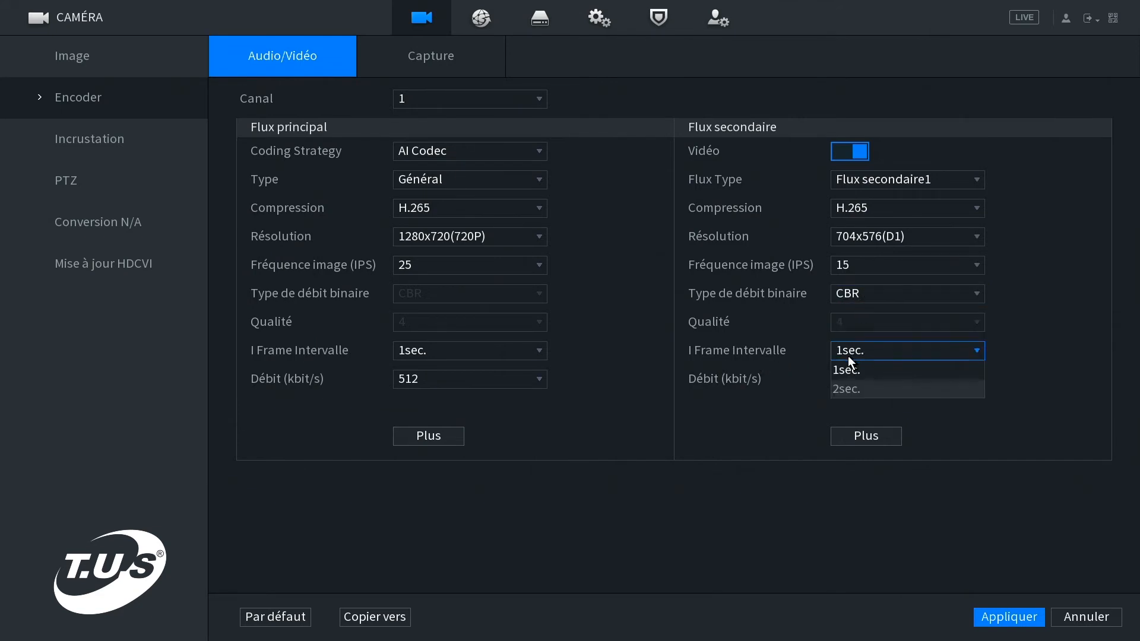
click(844, 371)
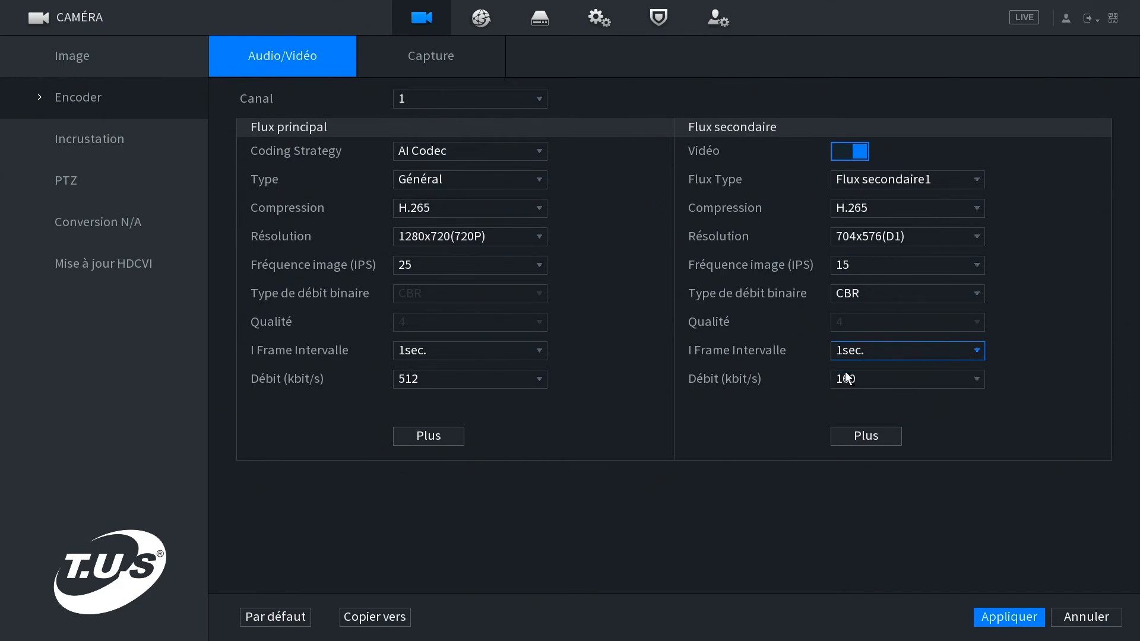
click(851, 355)
click(852, 386)
click(845, 357)
click(841, 367)
Open the overlay settings for channel 1 and toggle the time title off and back on
click(101, 152)
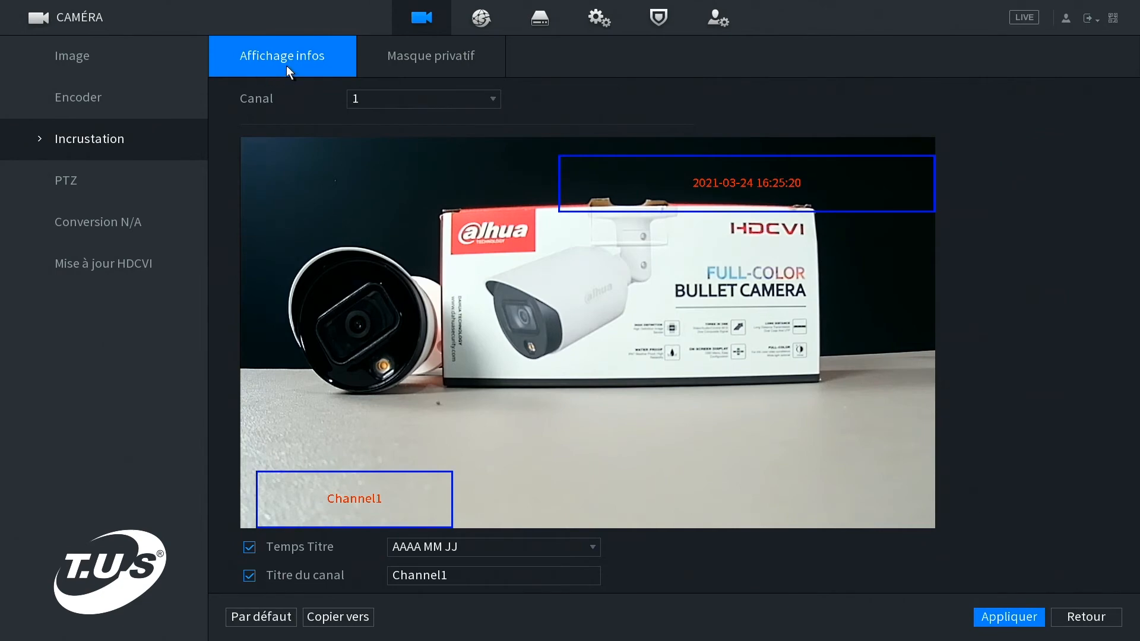
click(371, 99)
click(369, 119)
click(249, 548)
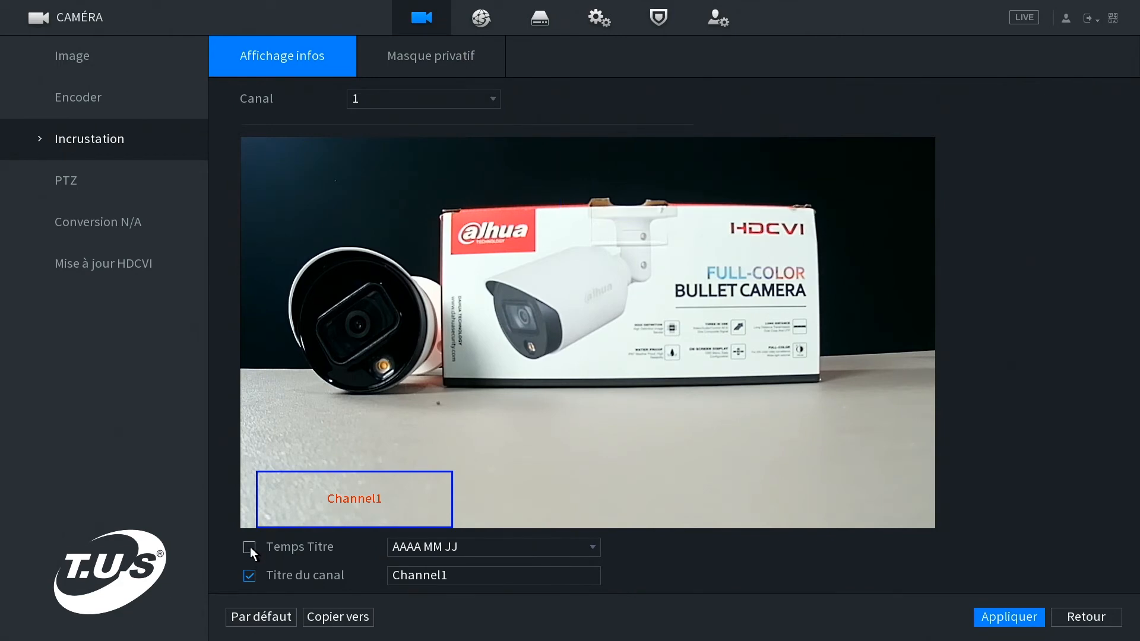
click(250, 547)
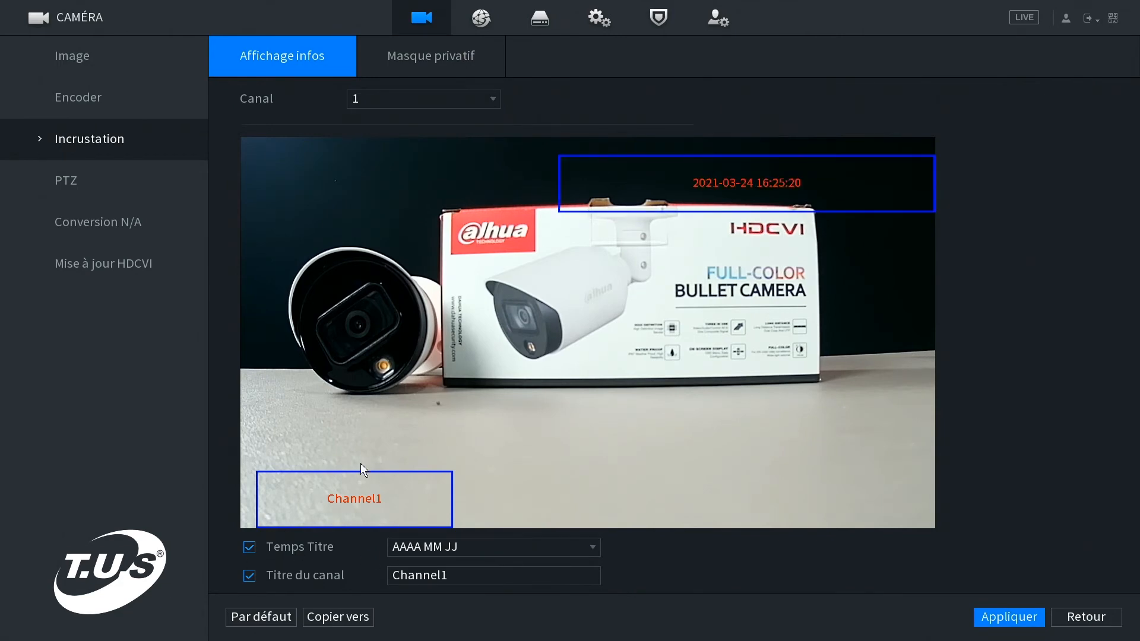
Clear channel 1's title and replace it with "atelier" in the overlay settings
click(442, 576)
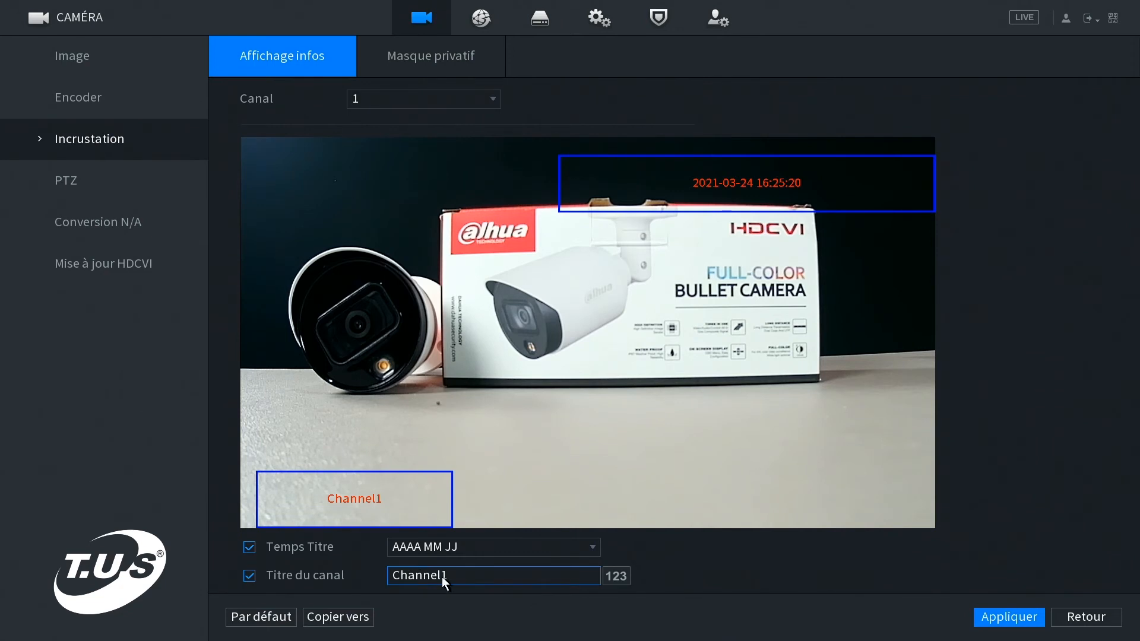
click(462, 576)
click(572, 505)
click(572, 505)
click(573, 506)
click(572, 505)
click(573, 505)
click(572, 505)
click(573, 506)
click(573, 505)
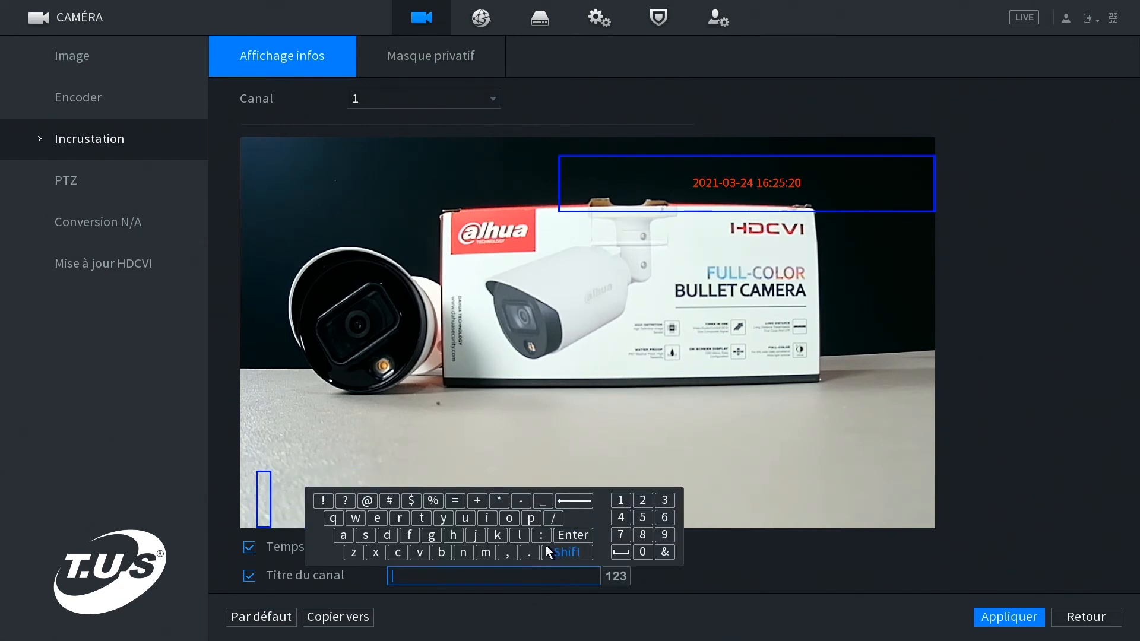
click(343, 535)
click(421, 517)
click(374, 518)
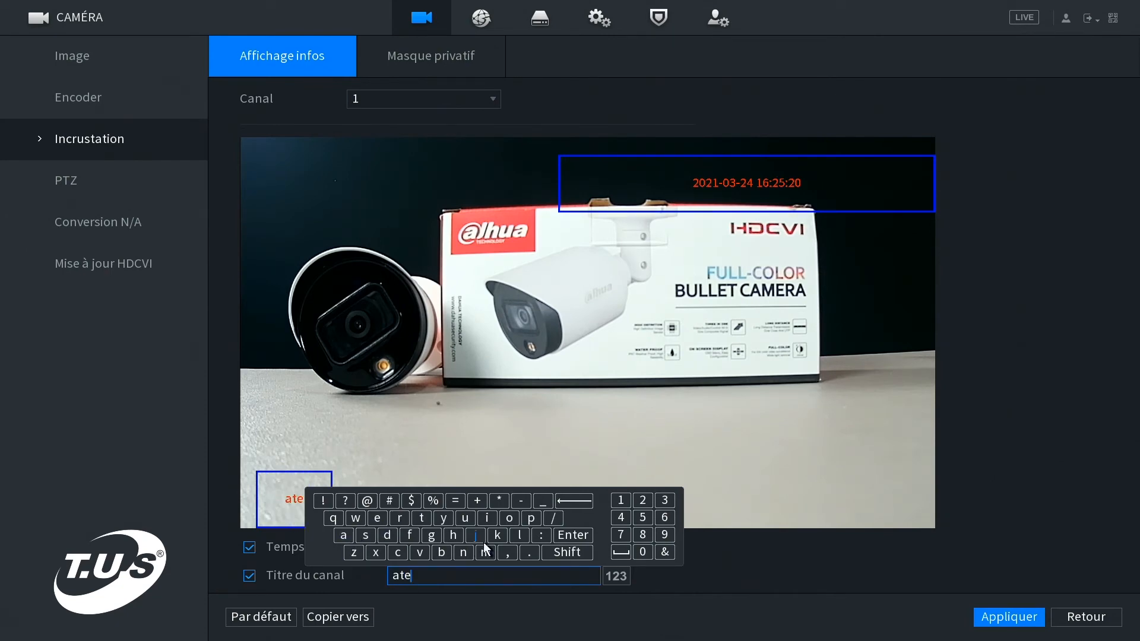
click(516, 535)
click(487, 517)
click(377, 519)
click(396, 518)
click(434, 616)
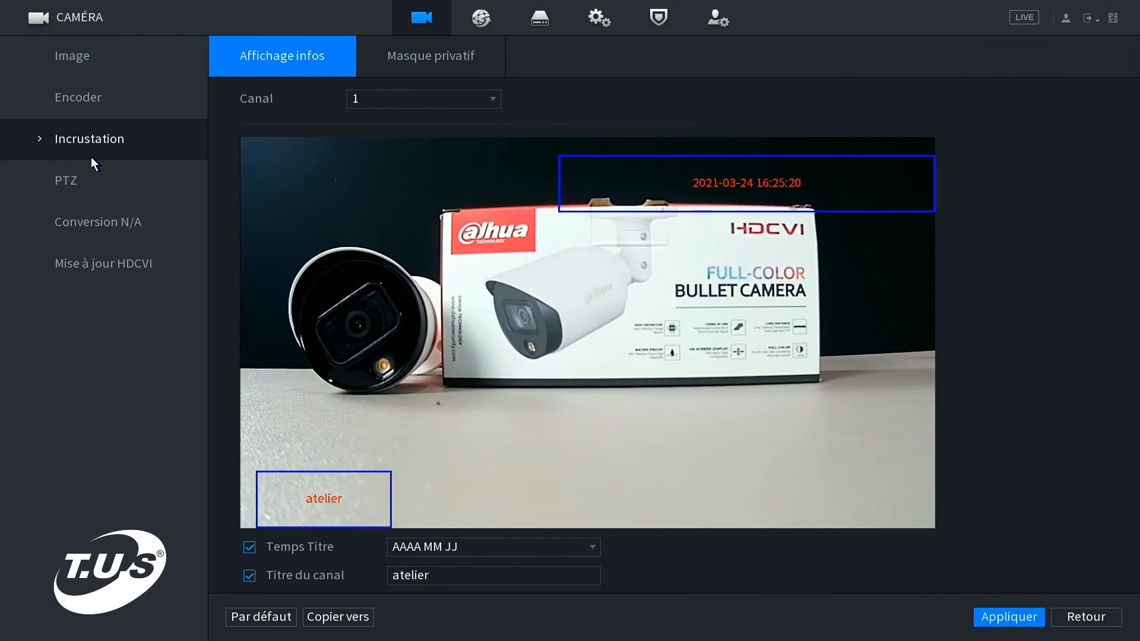
Enable preview privacy masking for channel 1, add mask area 1 and place it over the FULL-COLOR text on the box
click(436, 58)
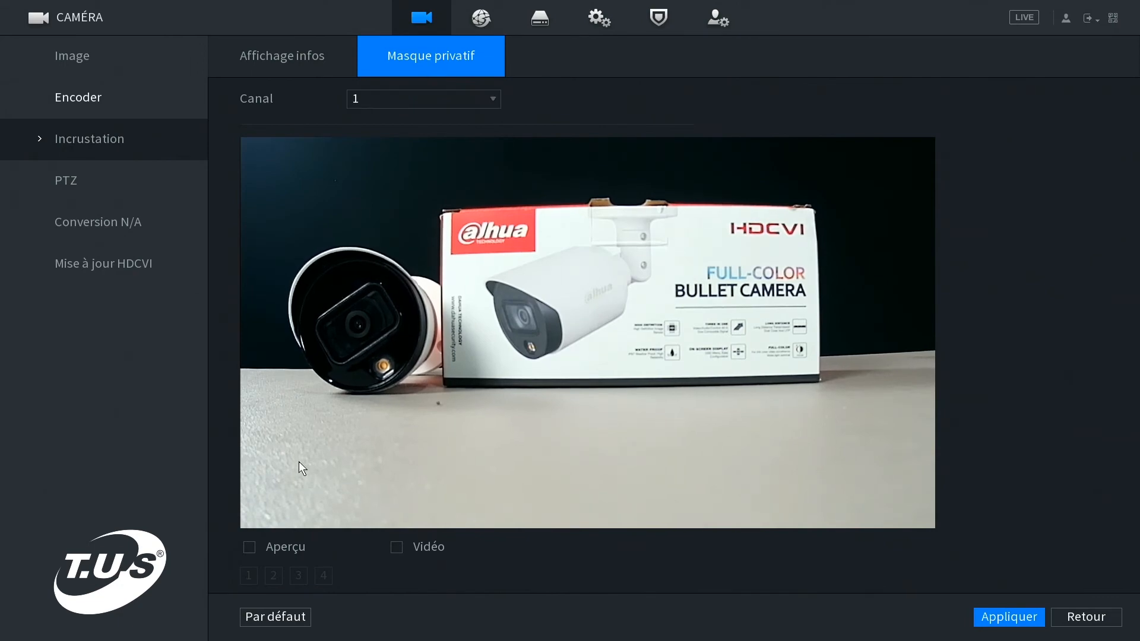
click(249, 548)
click(252, 575)
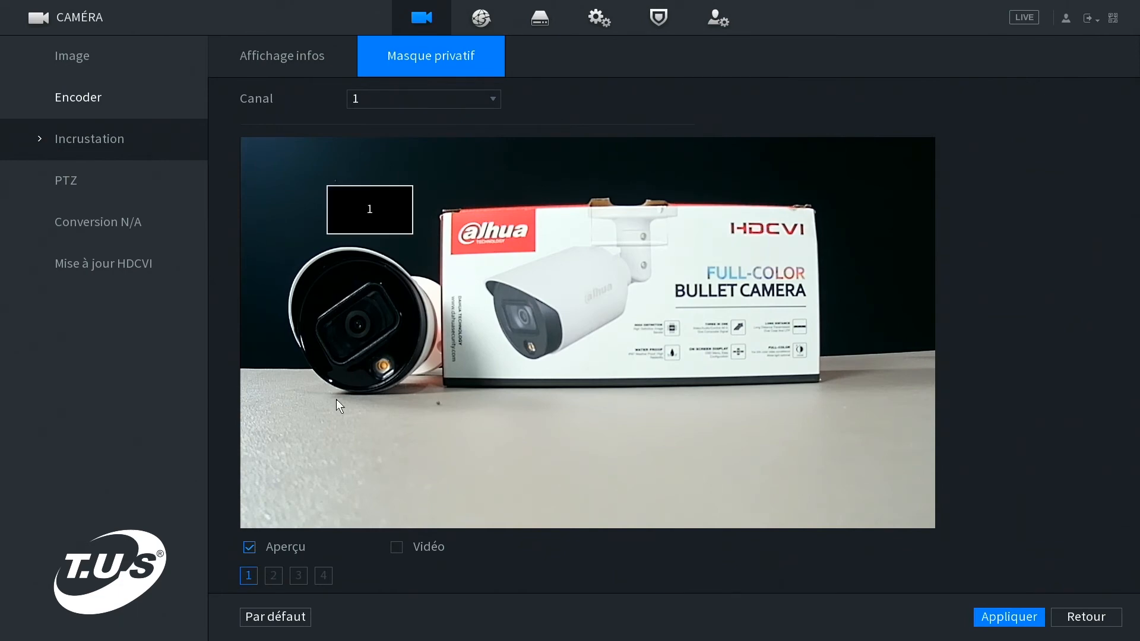
drag(389, 220, 735, 280)
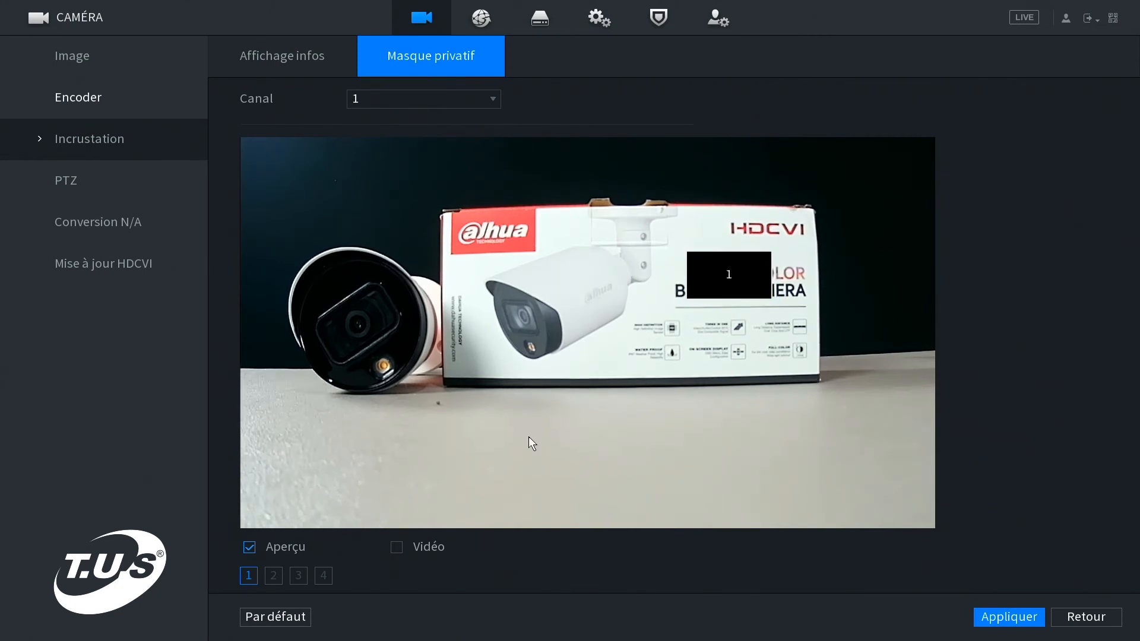
Enable video masking too, enlarge mask area 1 in height and width, position it over the box's right half and apply
click(400, 549)
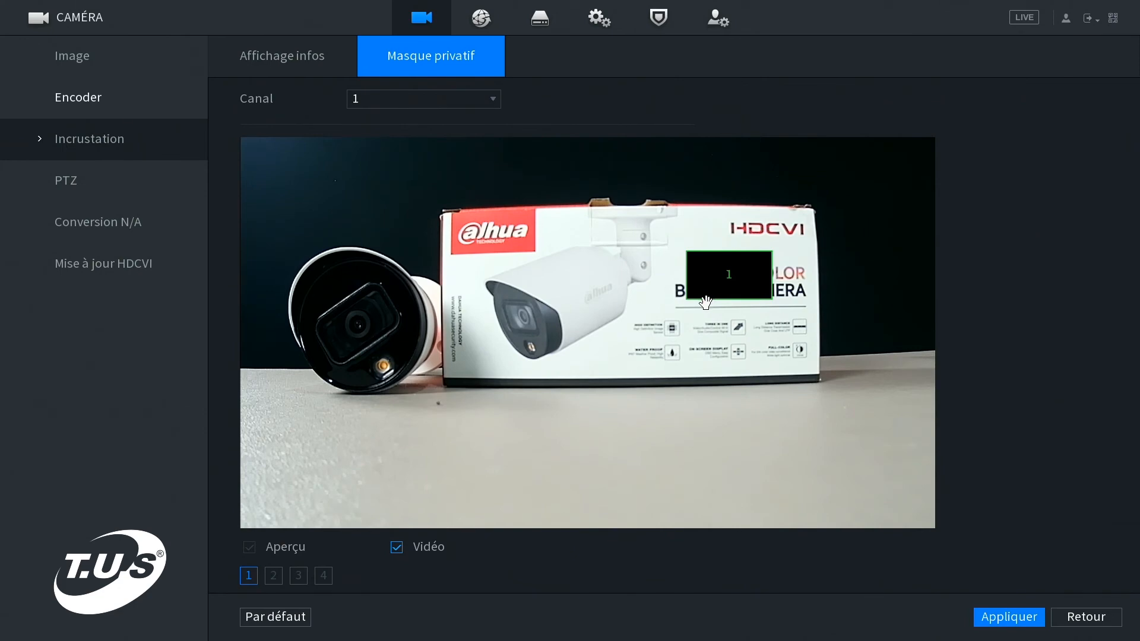
drag(694, 299, 698, 384)
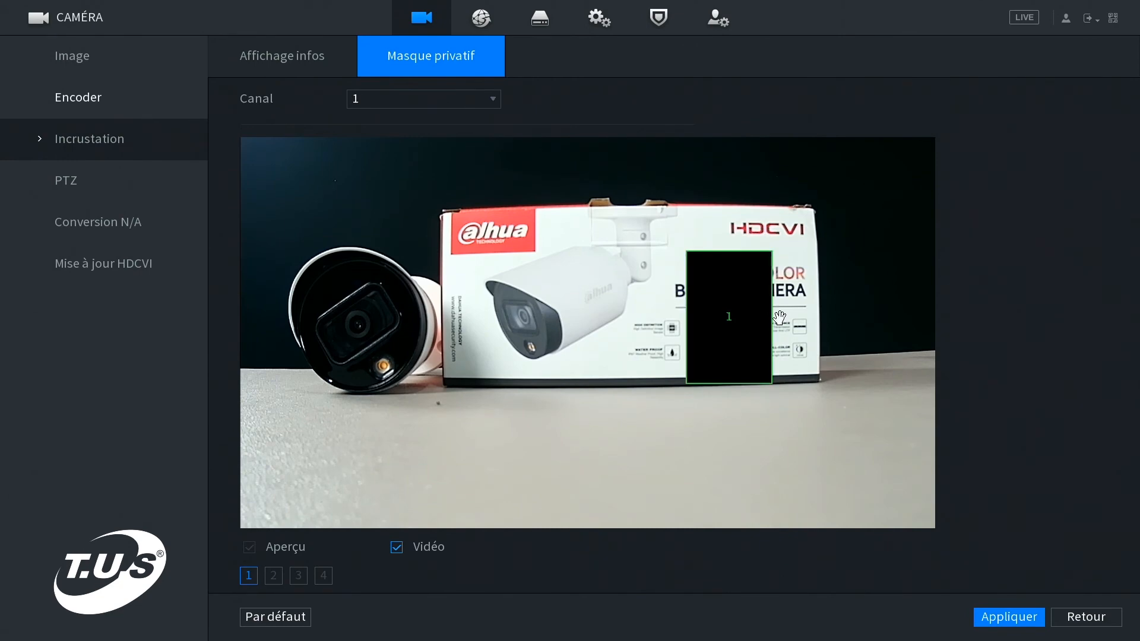
drag(772, 316, 862, 316)
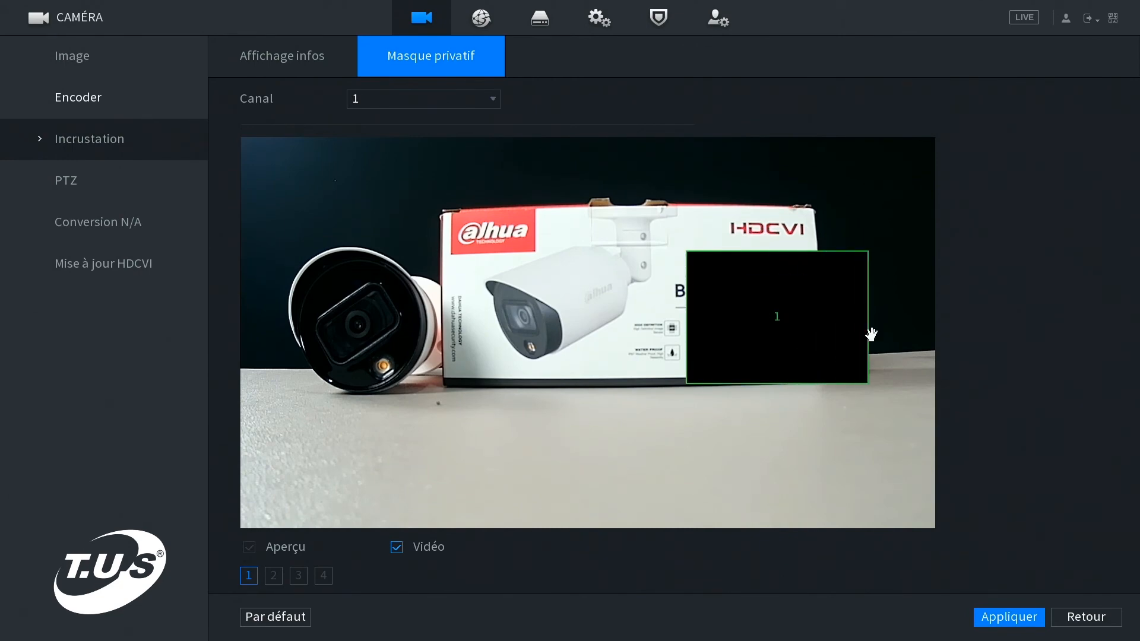
drag(824, 353, 751, 331)
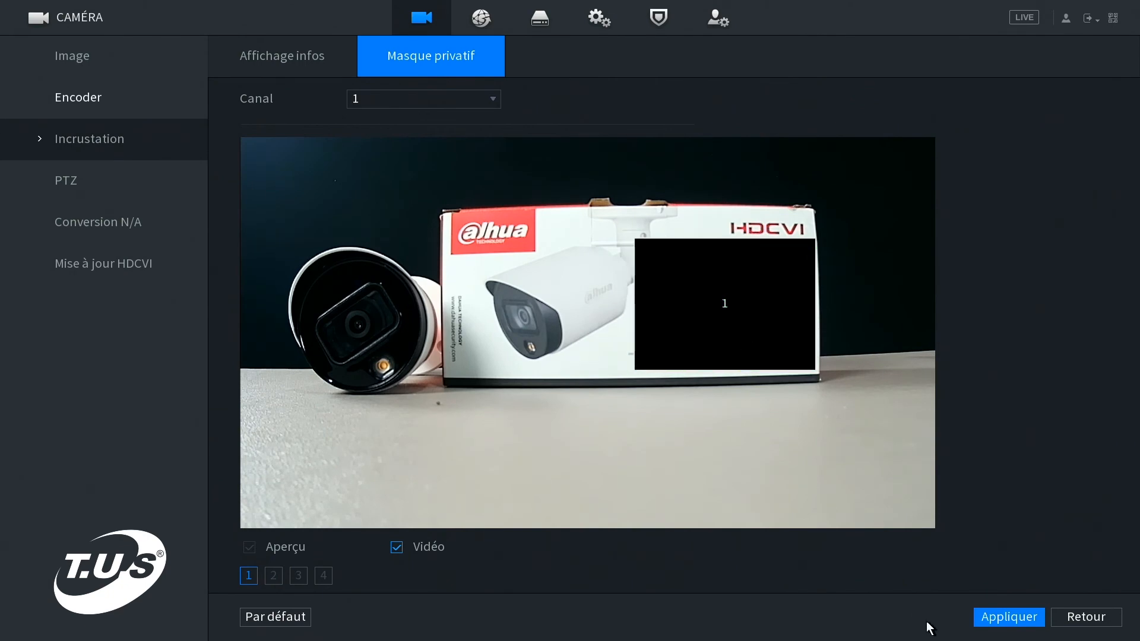
click(1006, 619)
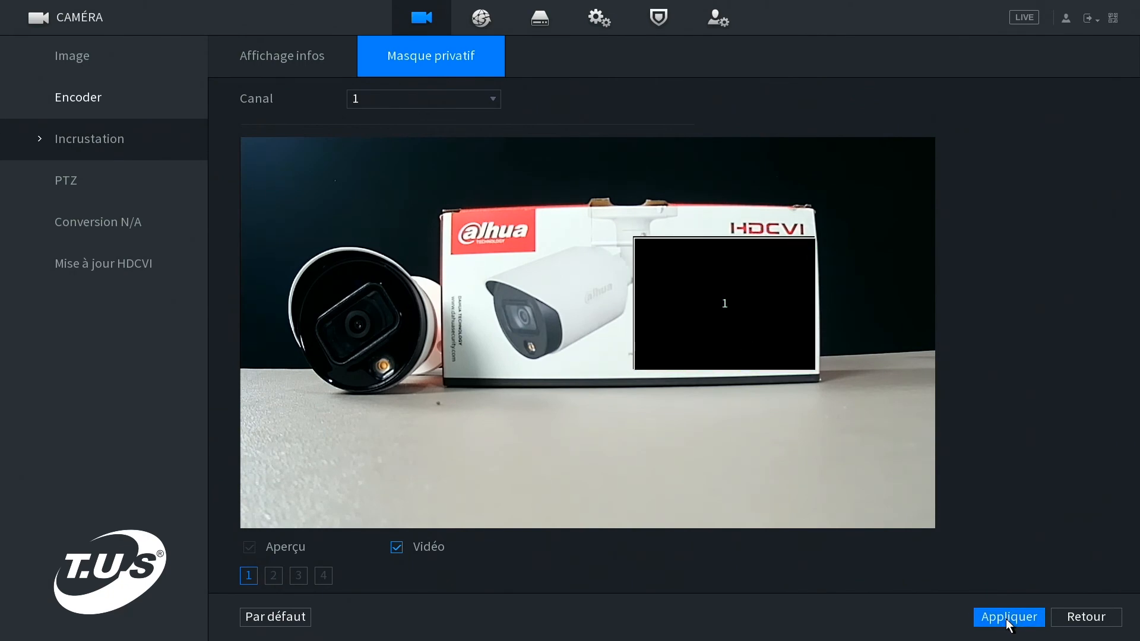
Check channel 1's privacy mask in the live view and return to the main menu
right_click(613, 382)
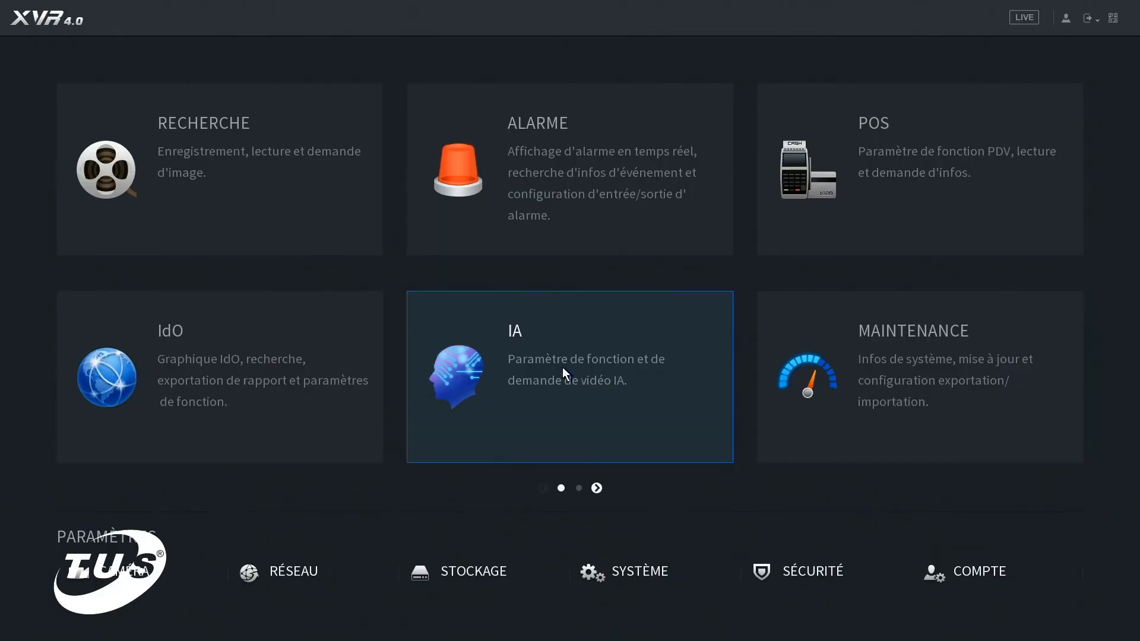
right_click(563, 367)
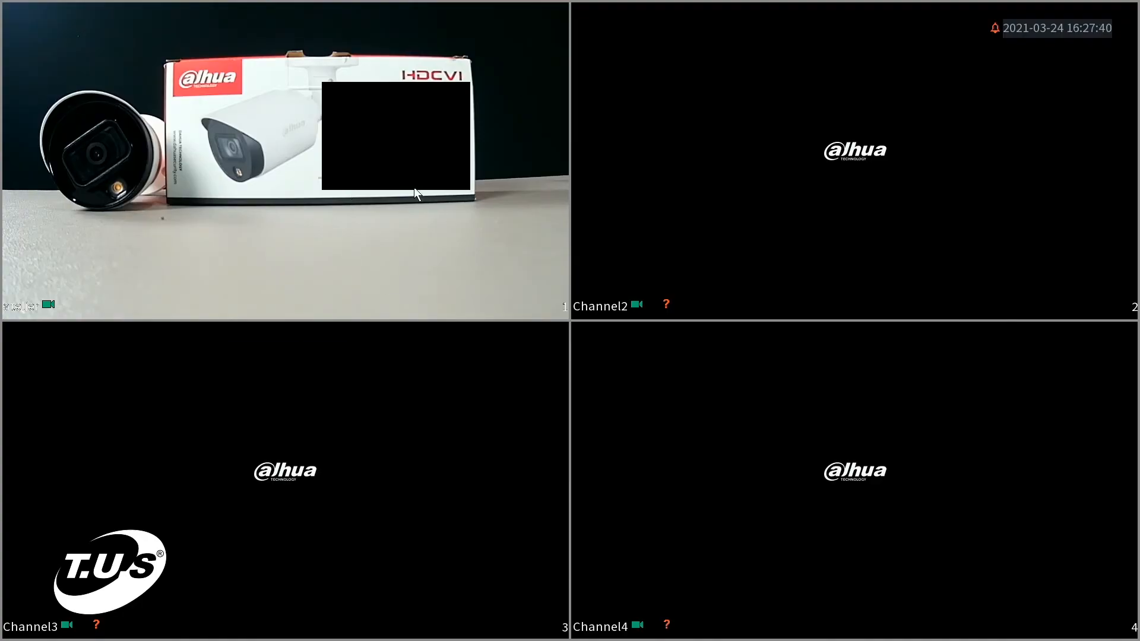
right_click(354, 150)
click(369, 157)
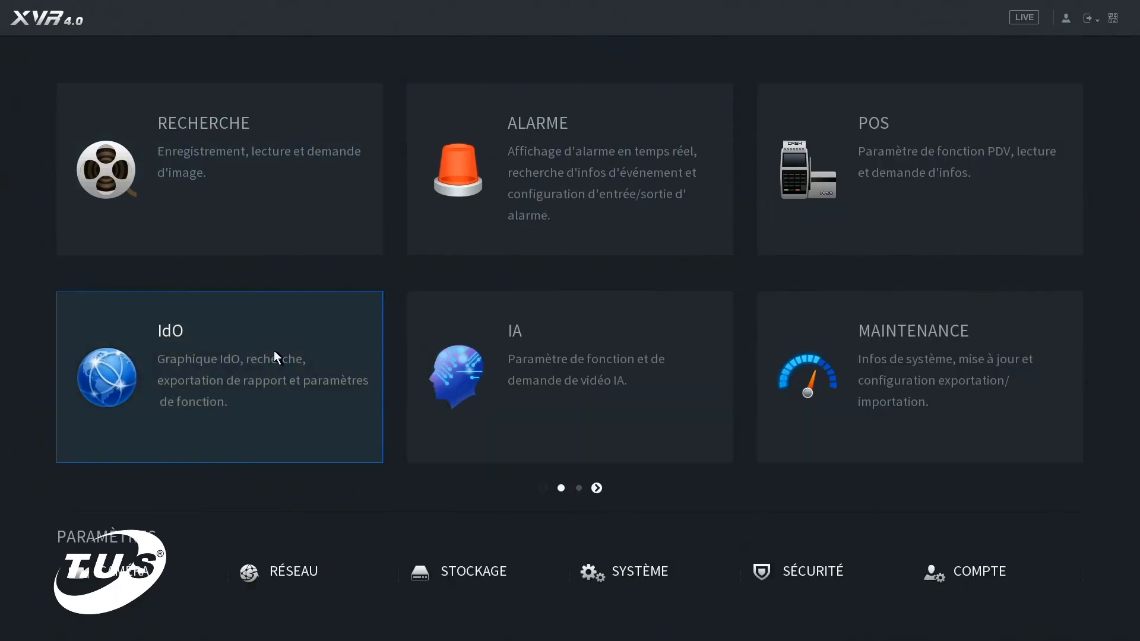
Open the camera's PTZ settings for channel 1 and set the control mode to Port série
click(70, 569)
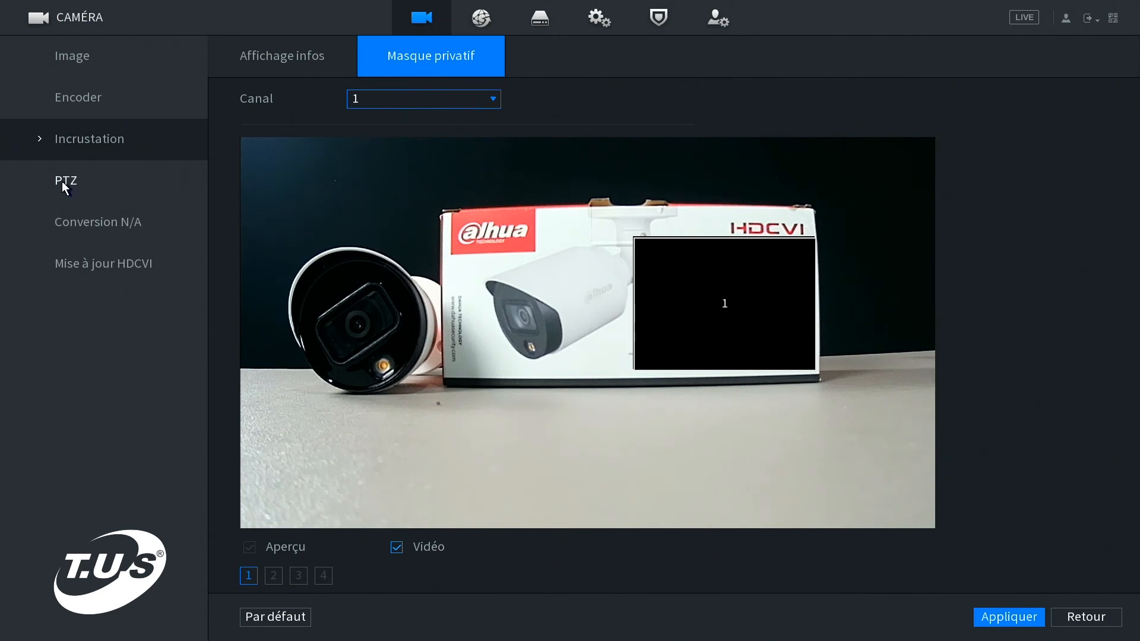
click(62, 181)
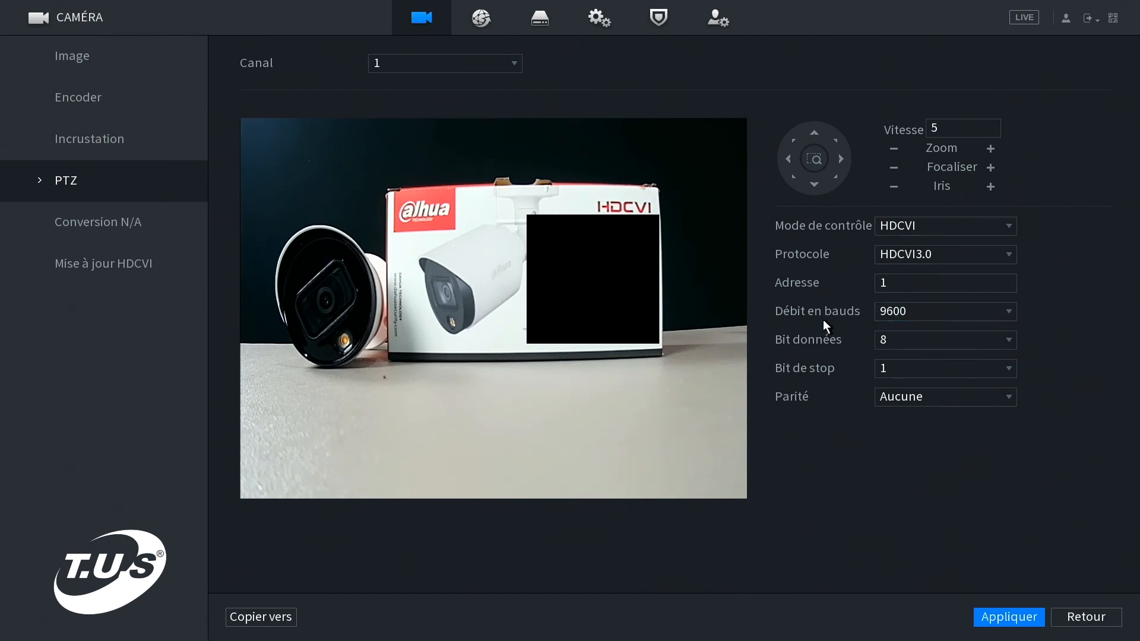
click(912, 226)
click(906, 228)
click(906, 229)
click(895, 241)
Browse the available PTZ protocols, select HDCVI3.0 and apply channel 1's PTZ settings
click(910, 262)
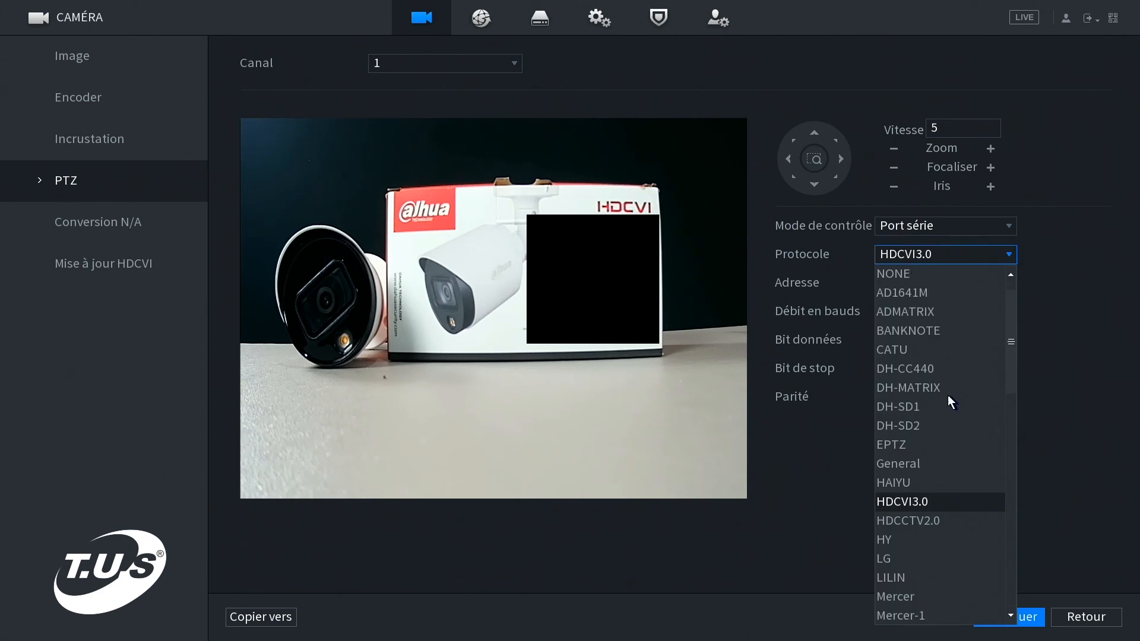
scroll(920, 362, down, 2)
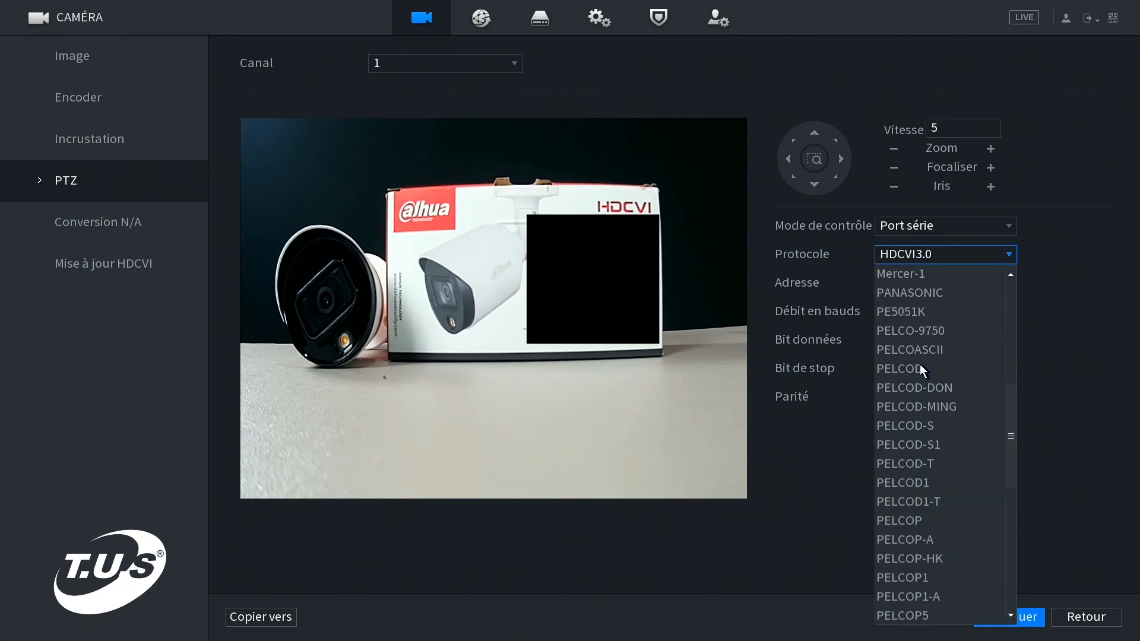
scroll(919, 365, up, 1)
click(919, 261)
click(919, 260)
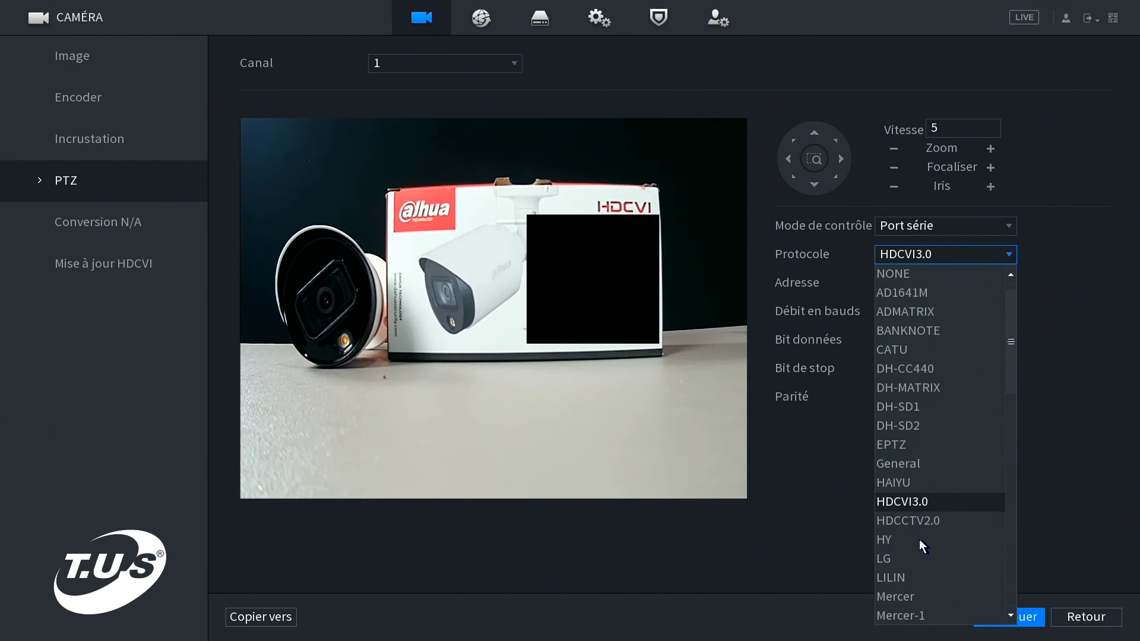
click(916, 503)
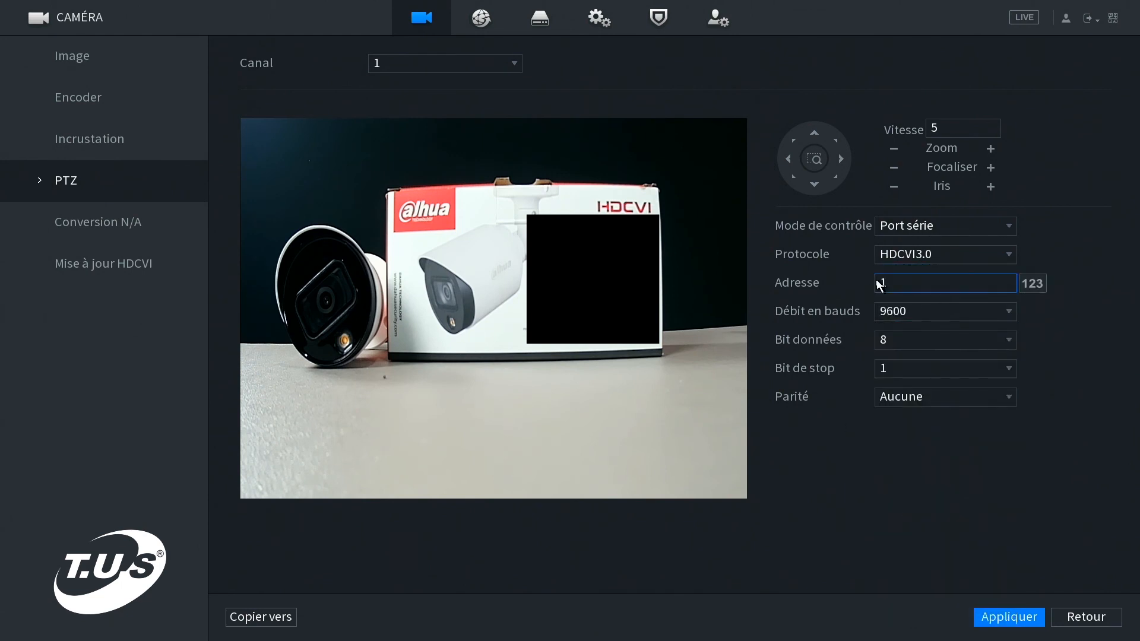
click(1008, 617)
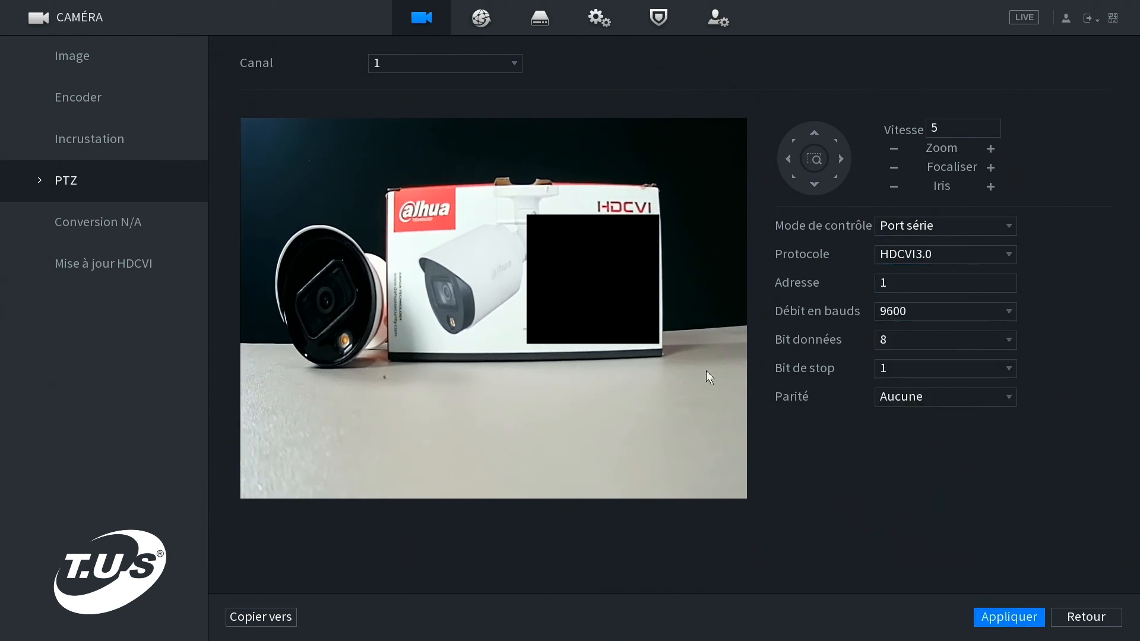
click(421, 62)
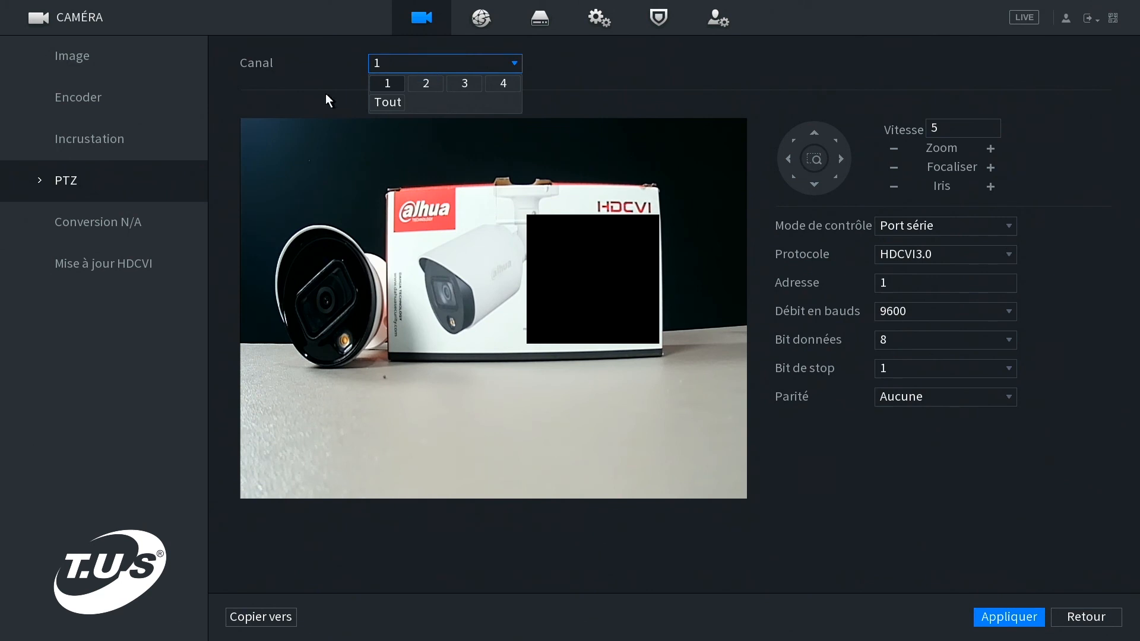
right_click(113, 228)
right_click(113, 224)
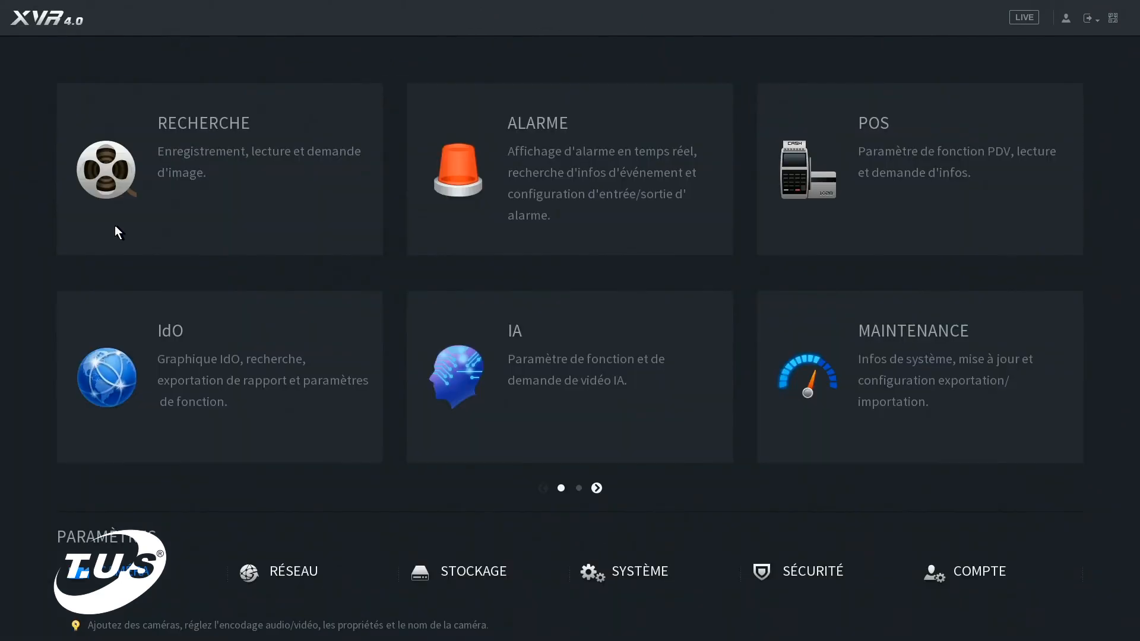
Try to apply the analog/IP channel conversion with IP enabled for channels 5-6, accepting the first notice but declining the restart
click(110, 609)
click(102, 225)
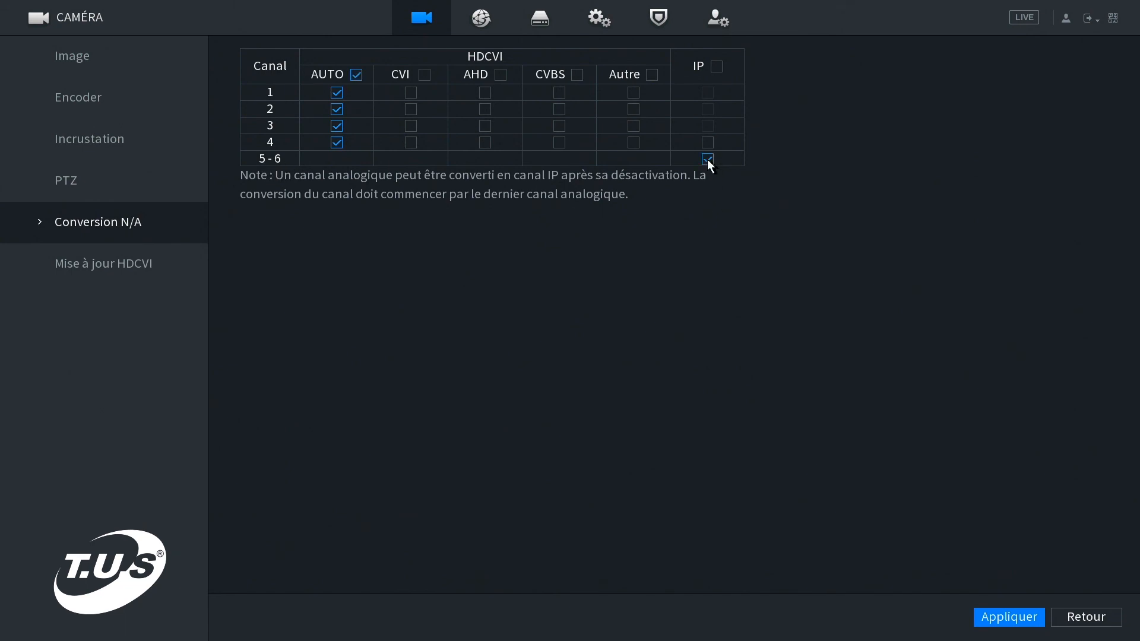
click(986, 617)
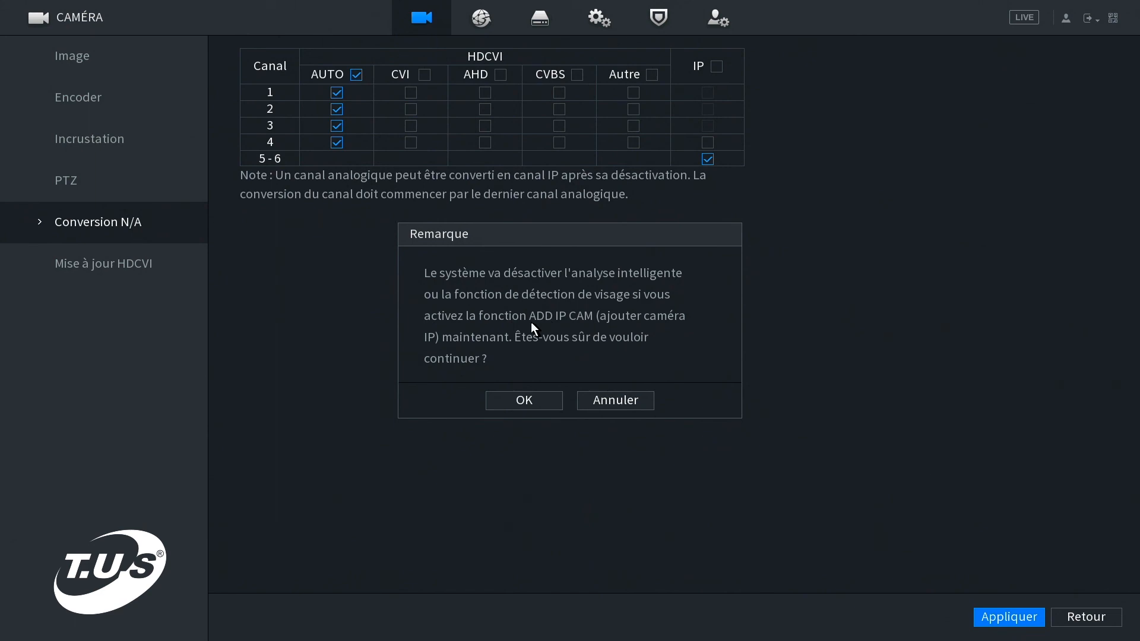
click(522, 401)
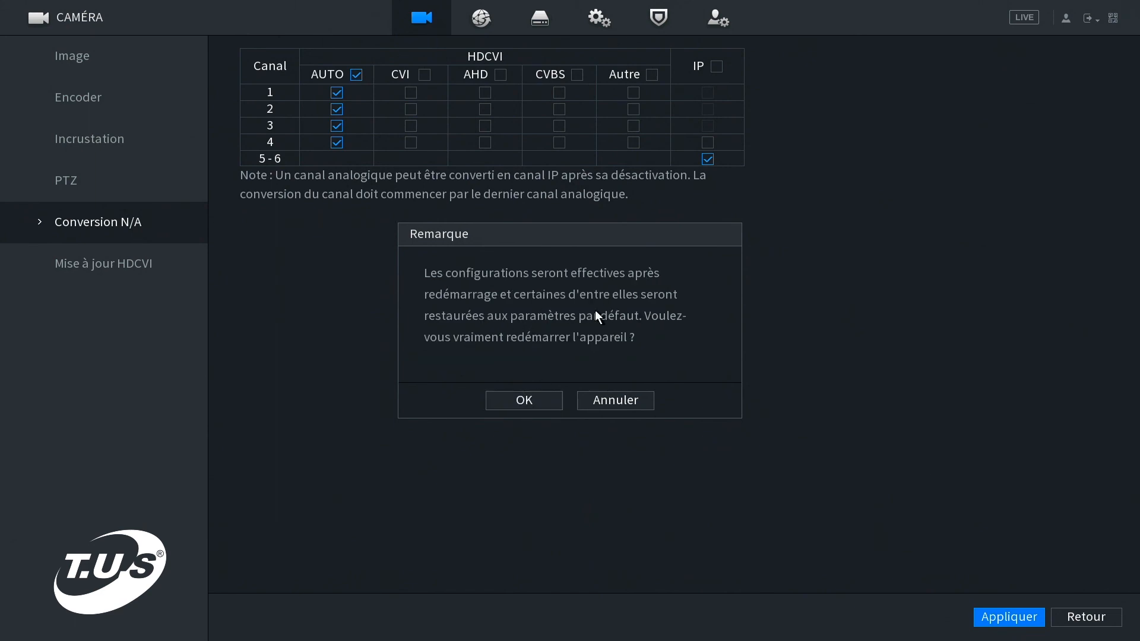
click(617, 401)
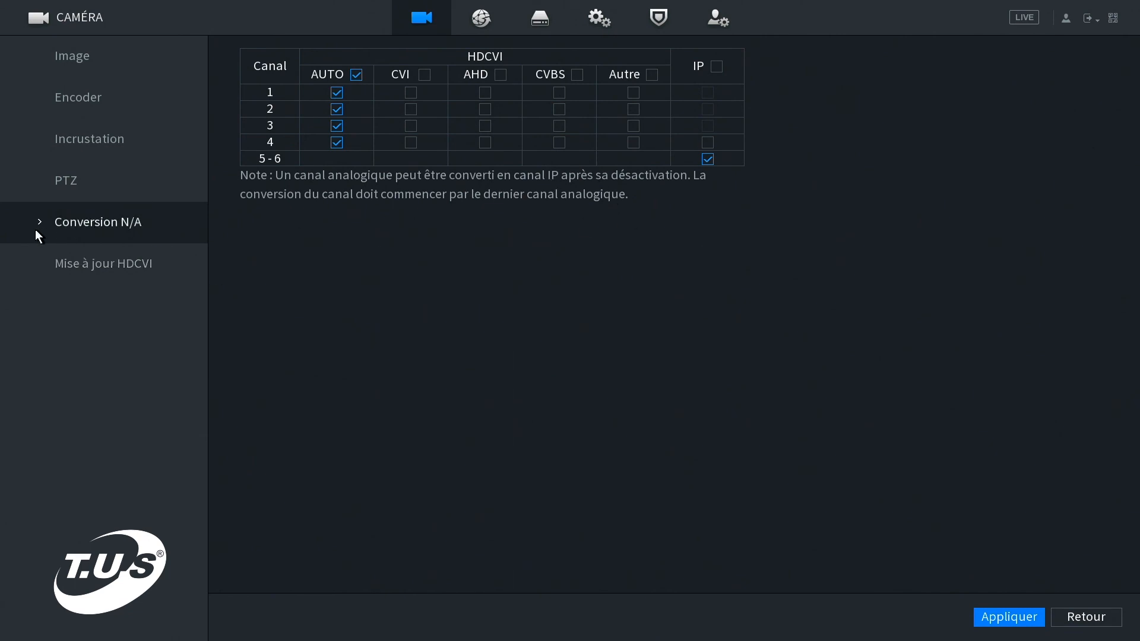
Open the HDCVI camera update settings, select channel 1 and try to start its update
click(80, 270)
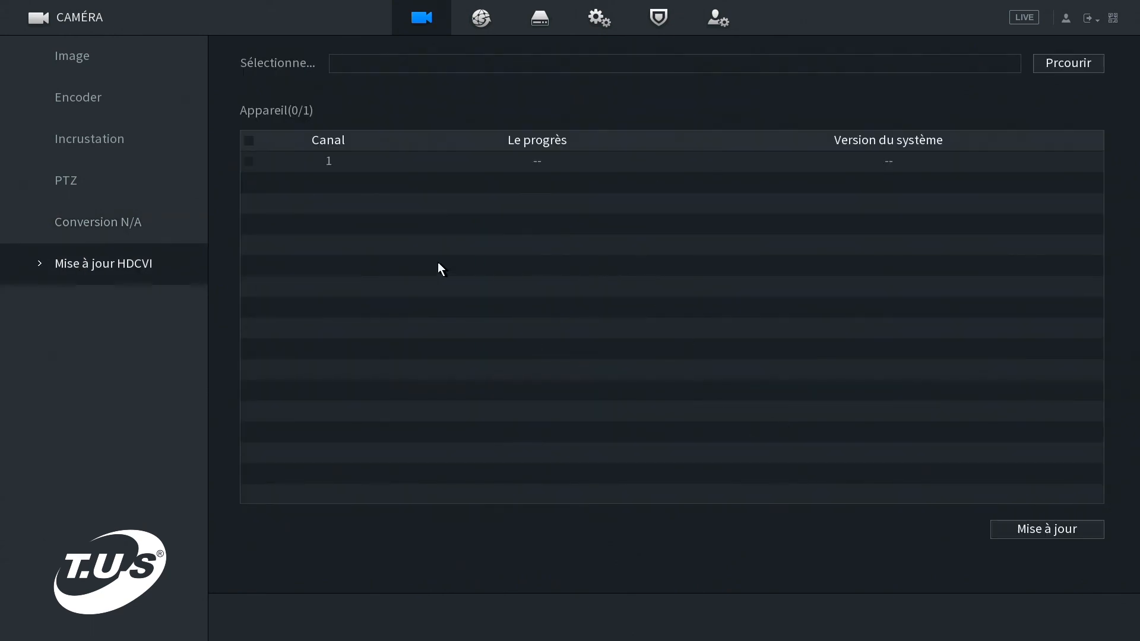
click(250, 163)
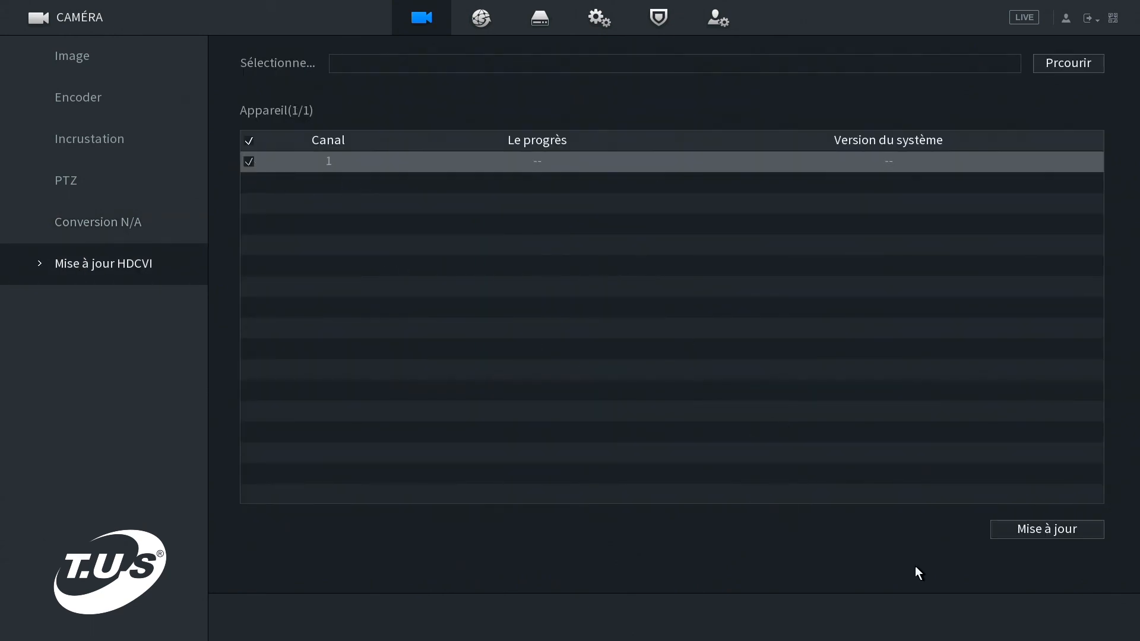
click(1043, 538)
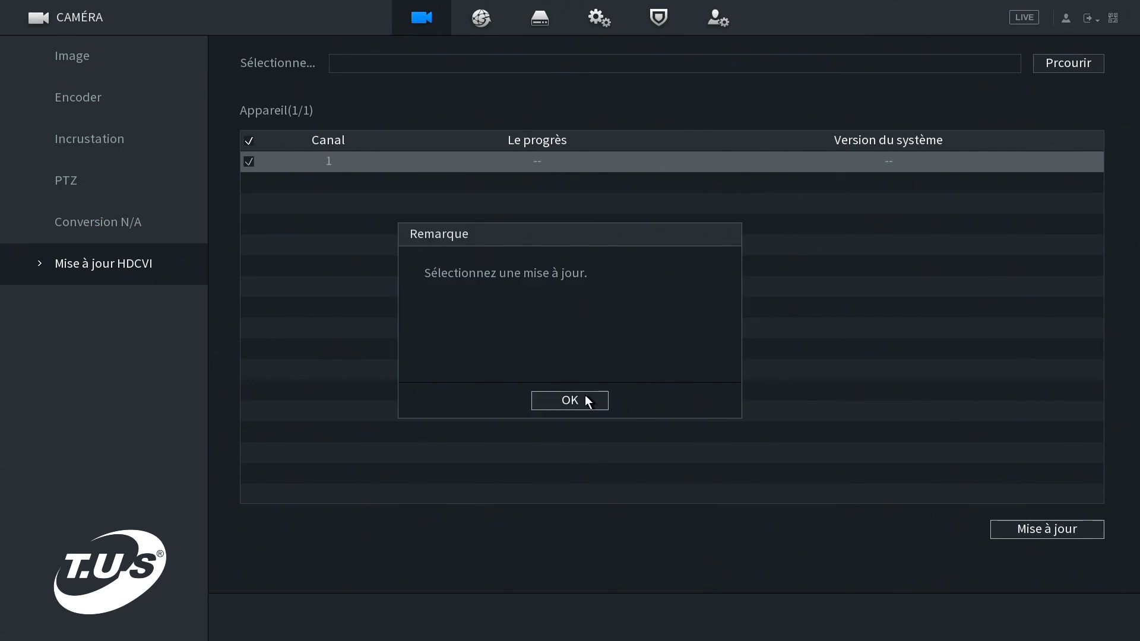